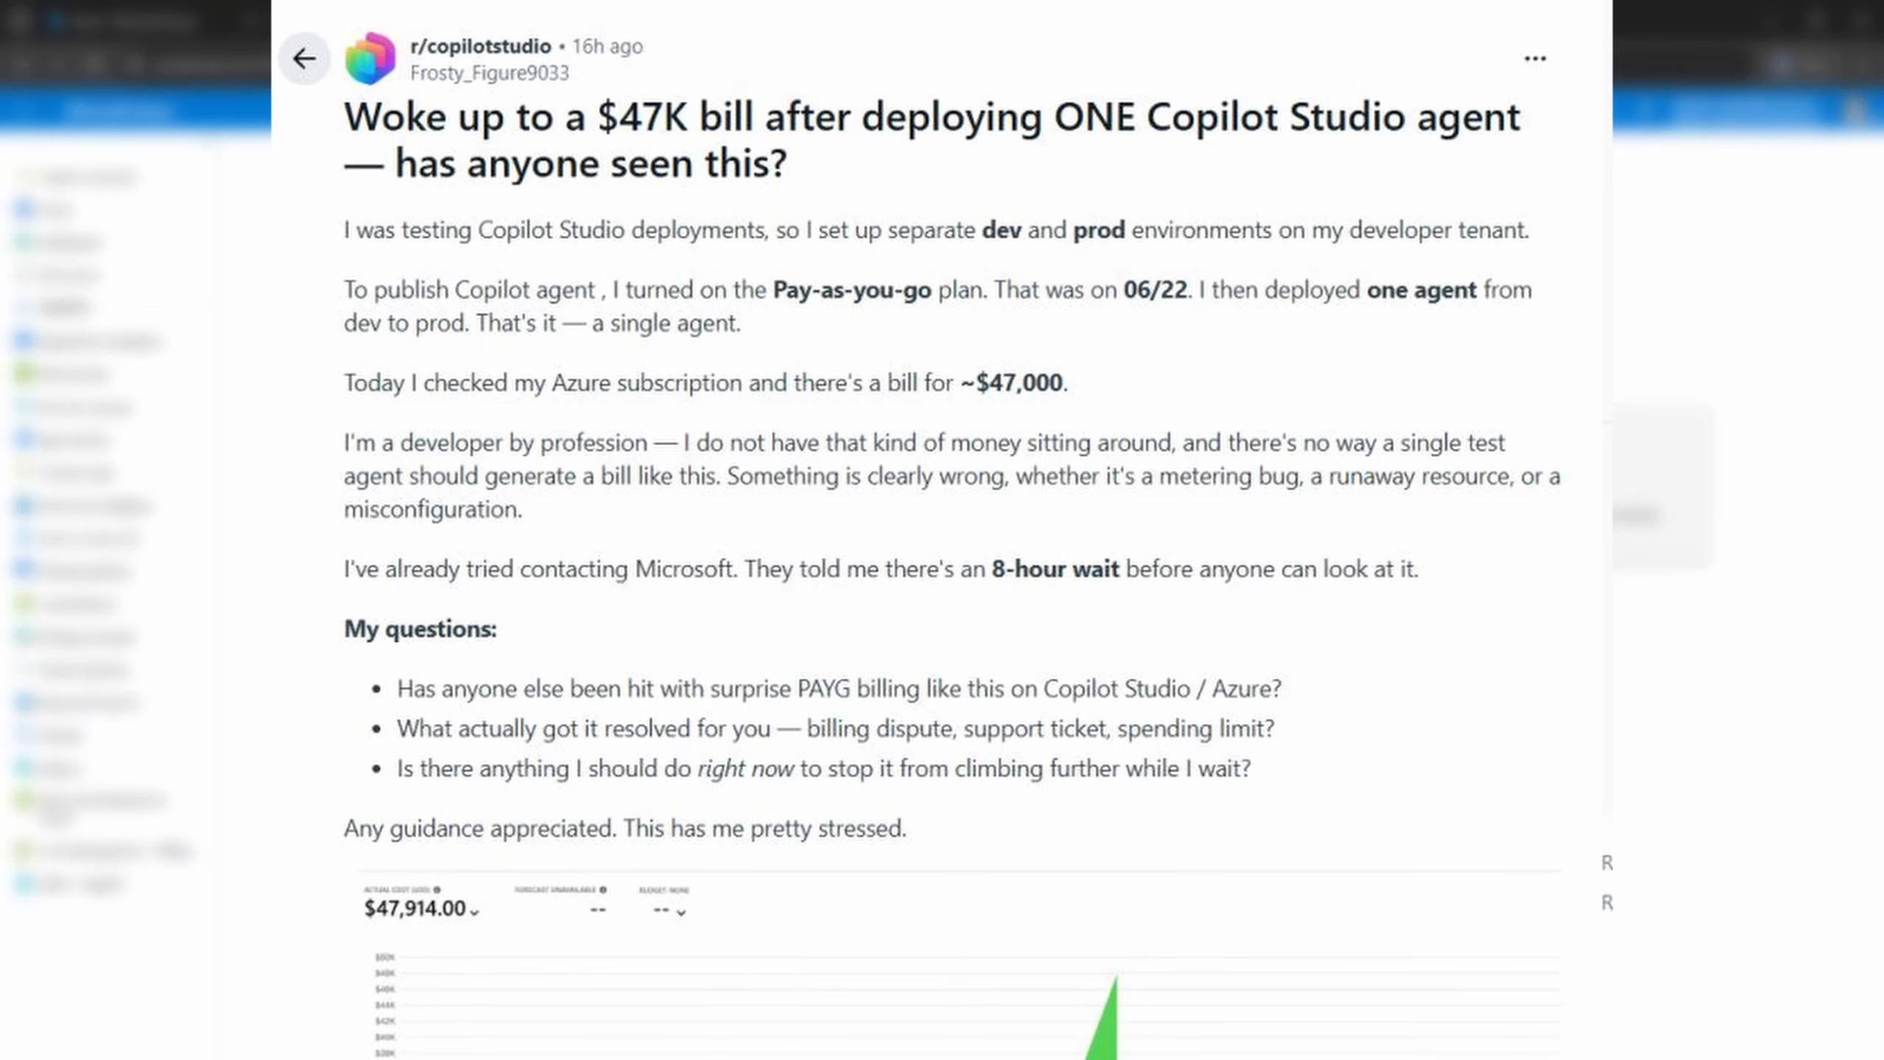
- Register the microsoft.insights resource provider for Azure subscription 1
click(832, 602)
click(853, 248)
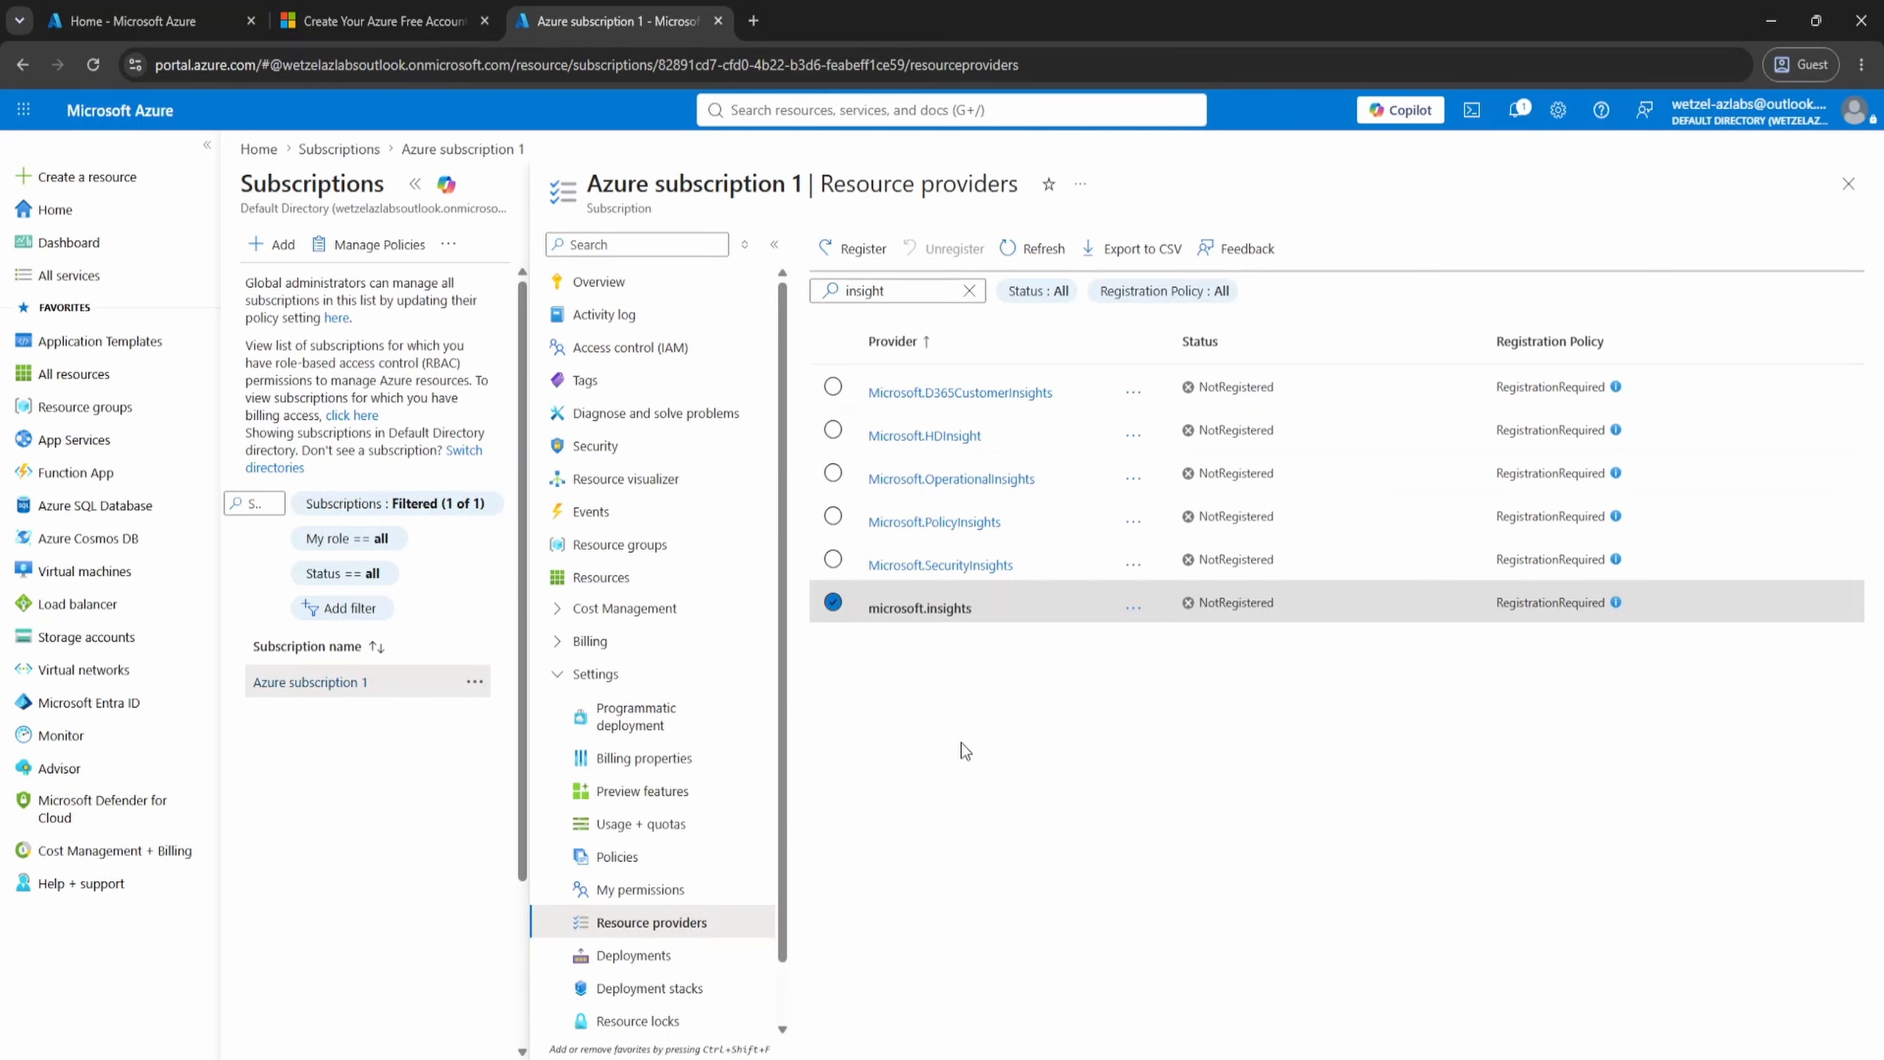
- Start a new action group for Azure Monitor alerts and assign it to a new resource group named rg-budget
click(143, 744)
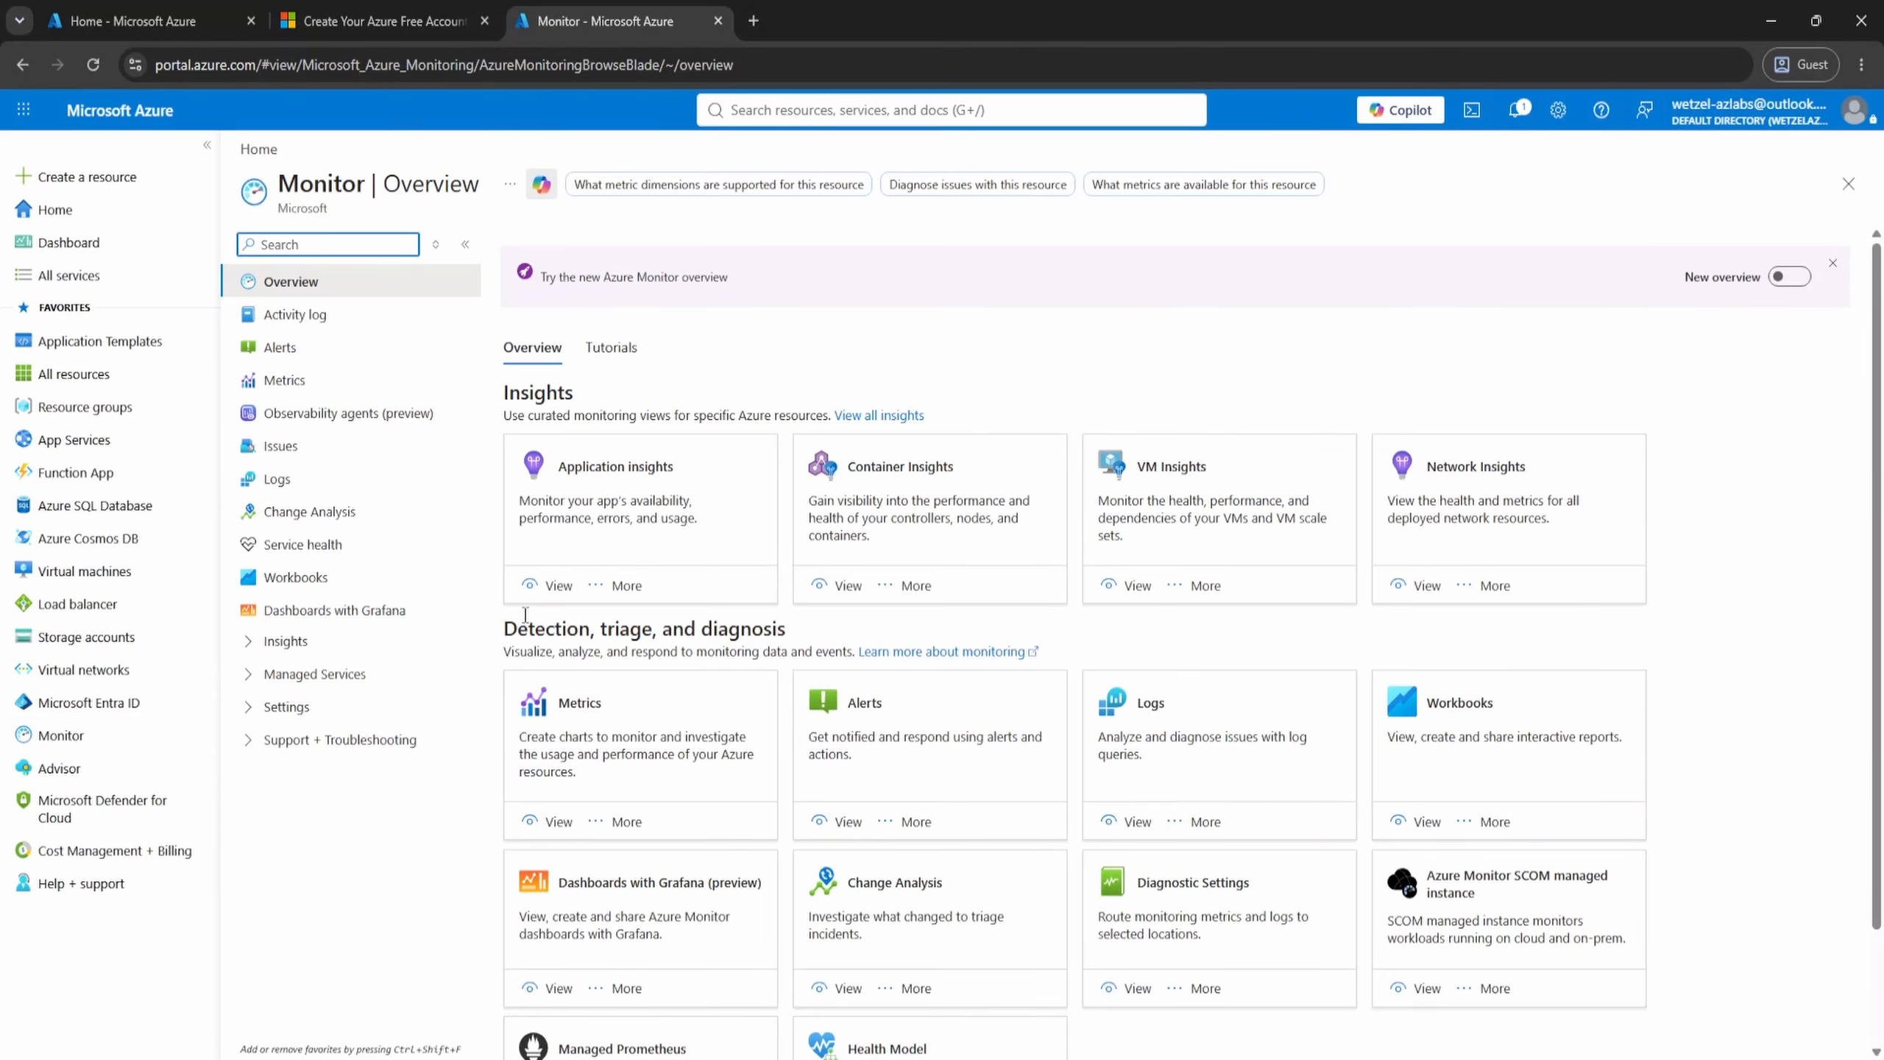
click(406, 357)
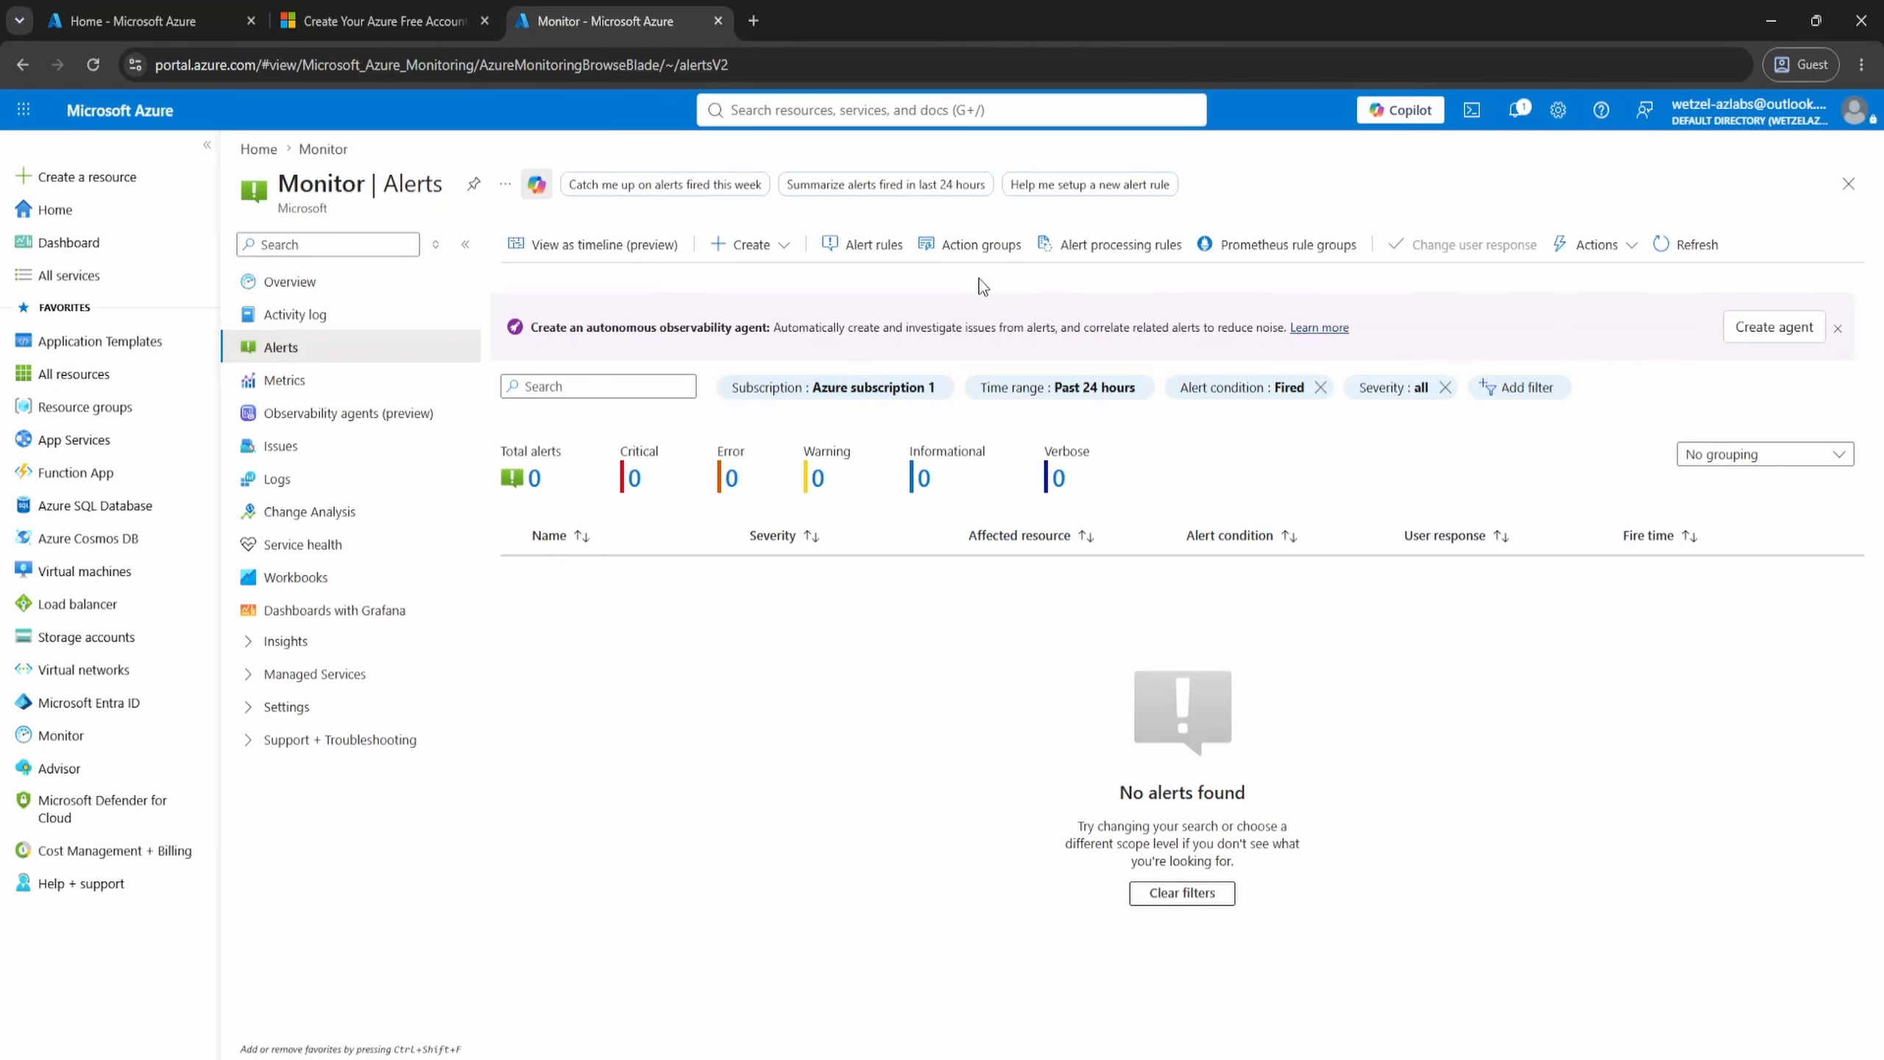
click(1020, 253)
click(278, 245)
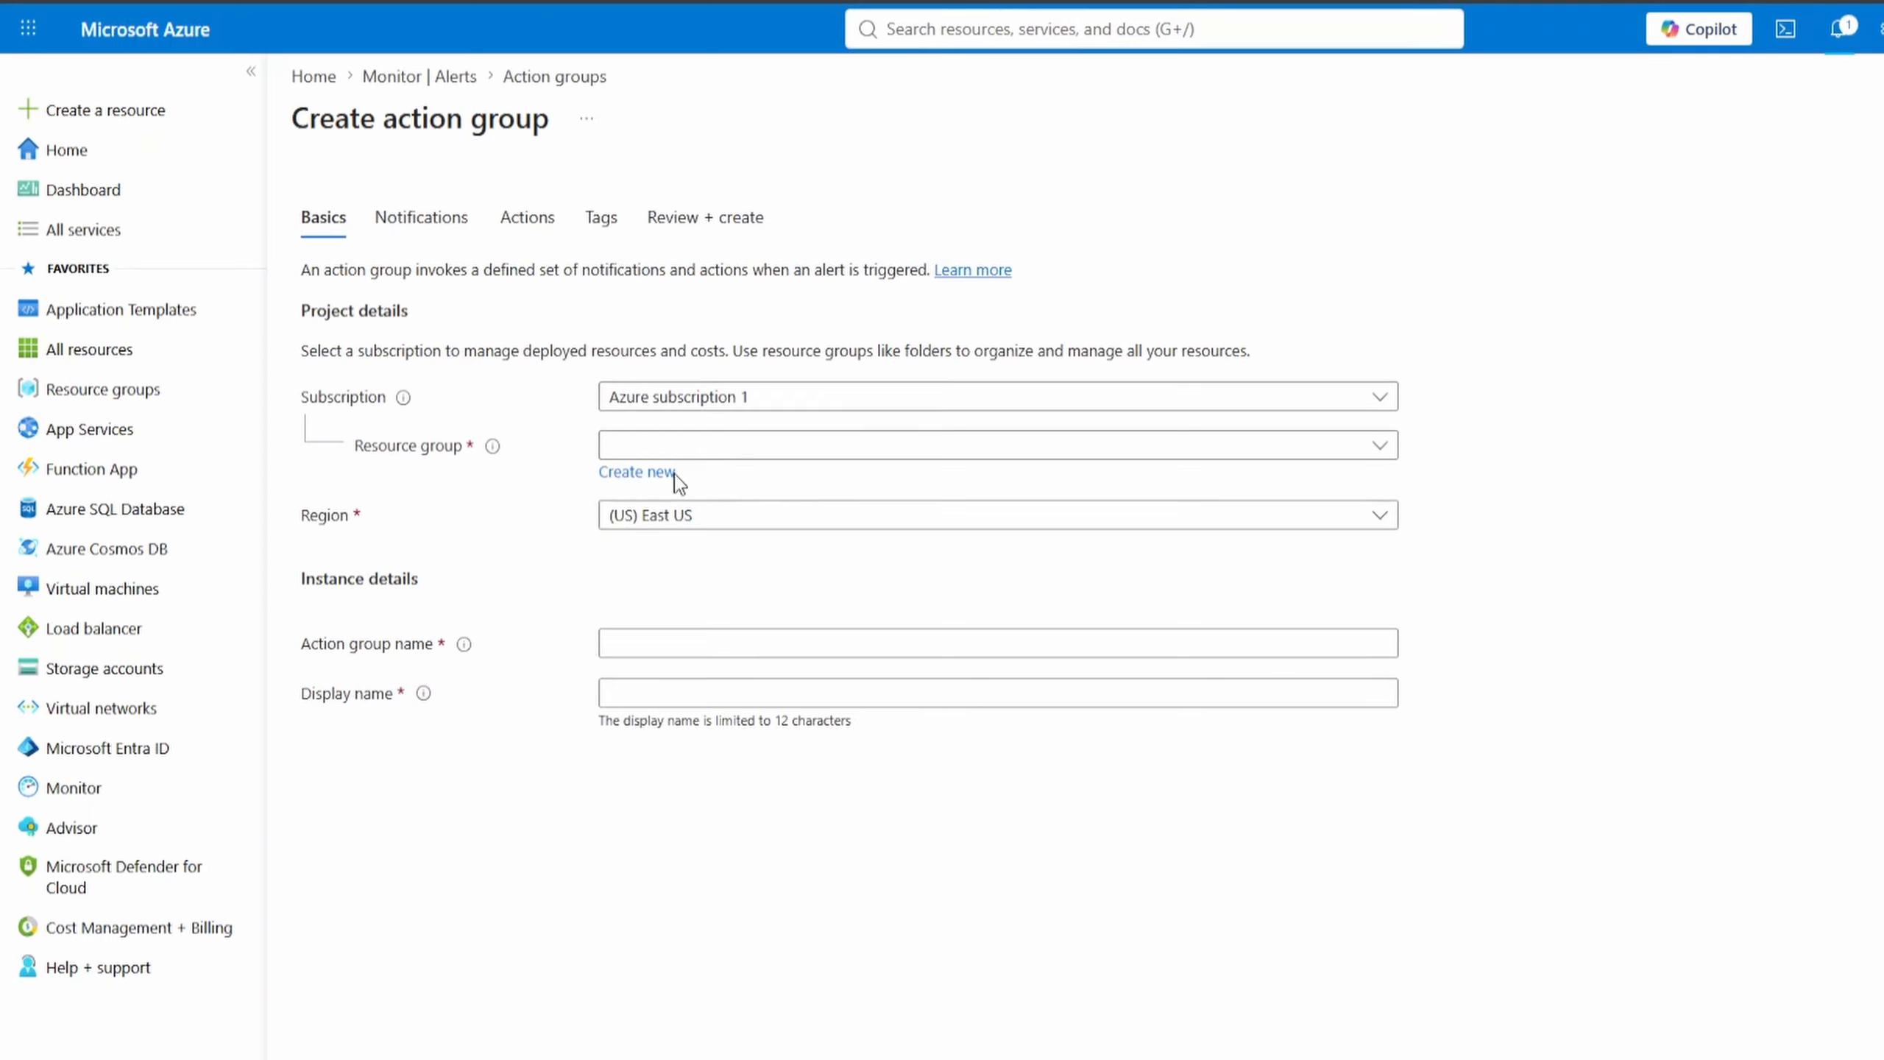
click(679, 452)
click(804, 586)
click(675, 472)
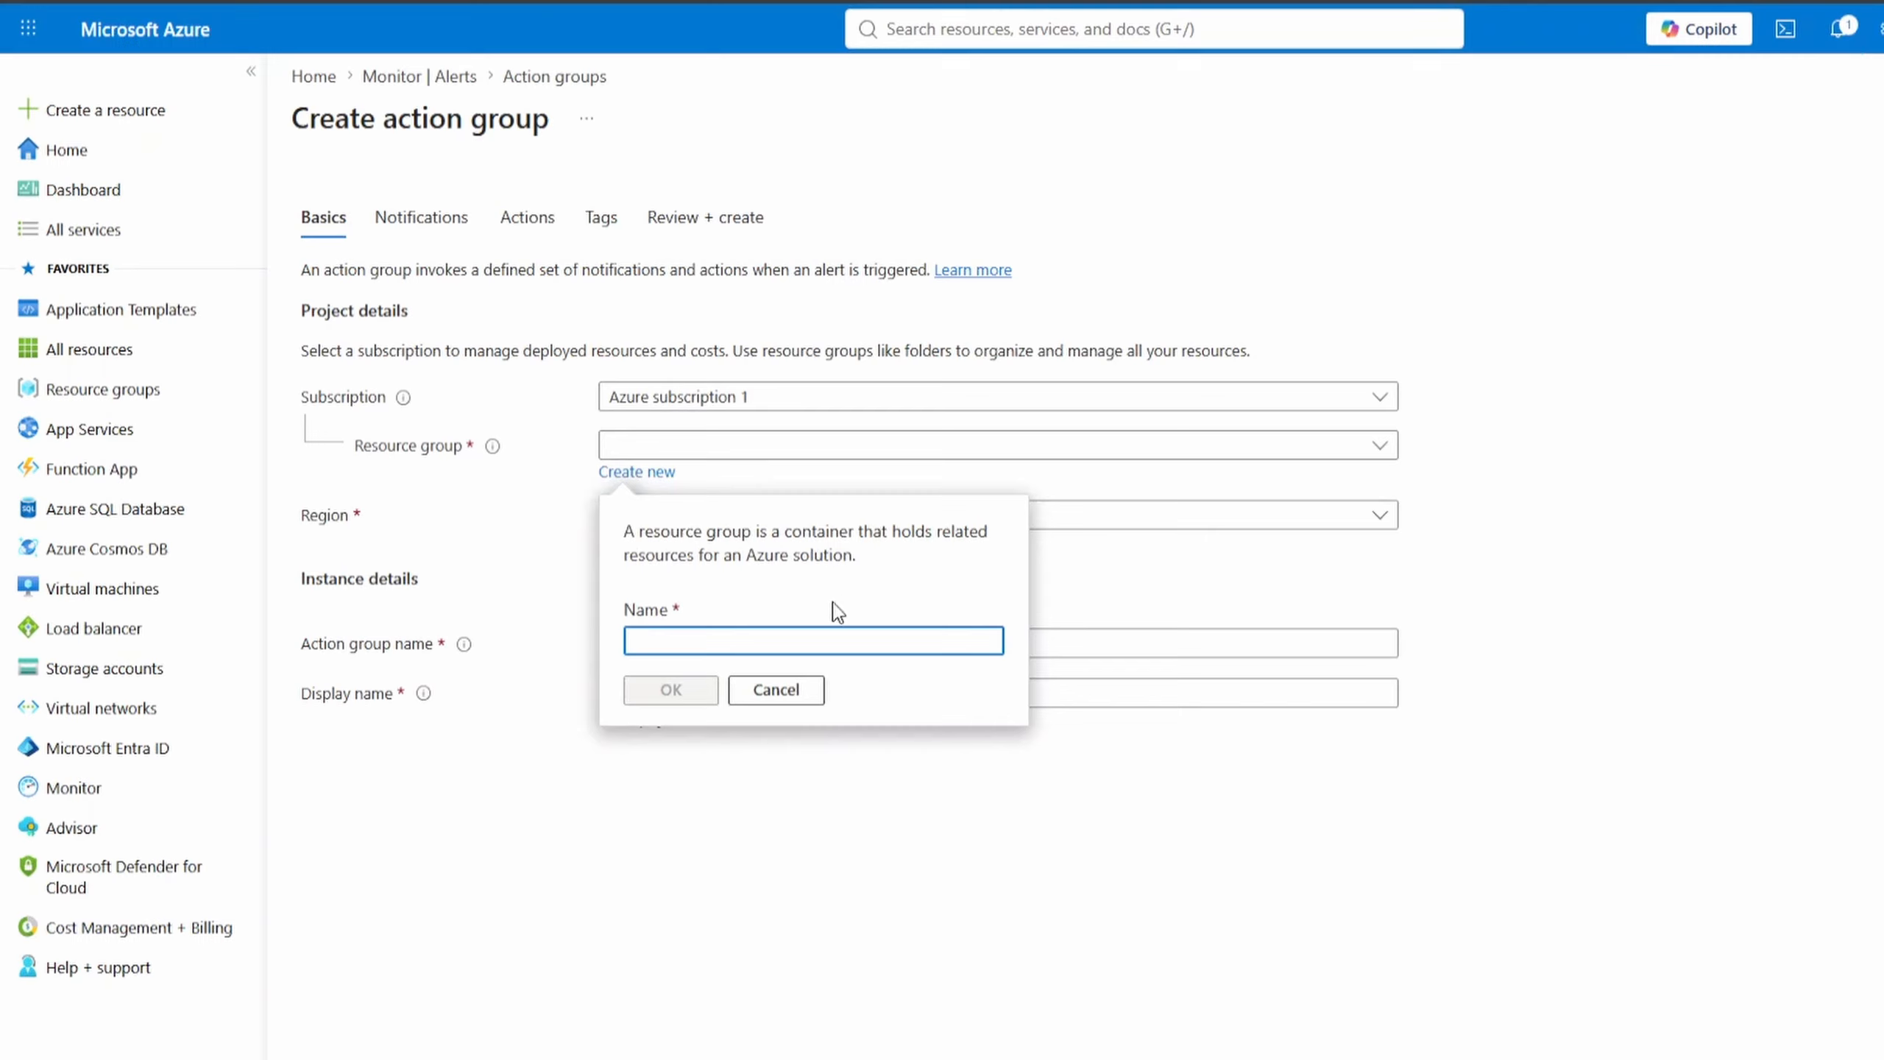
text(rg-bud)
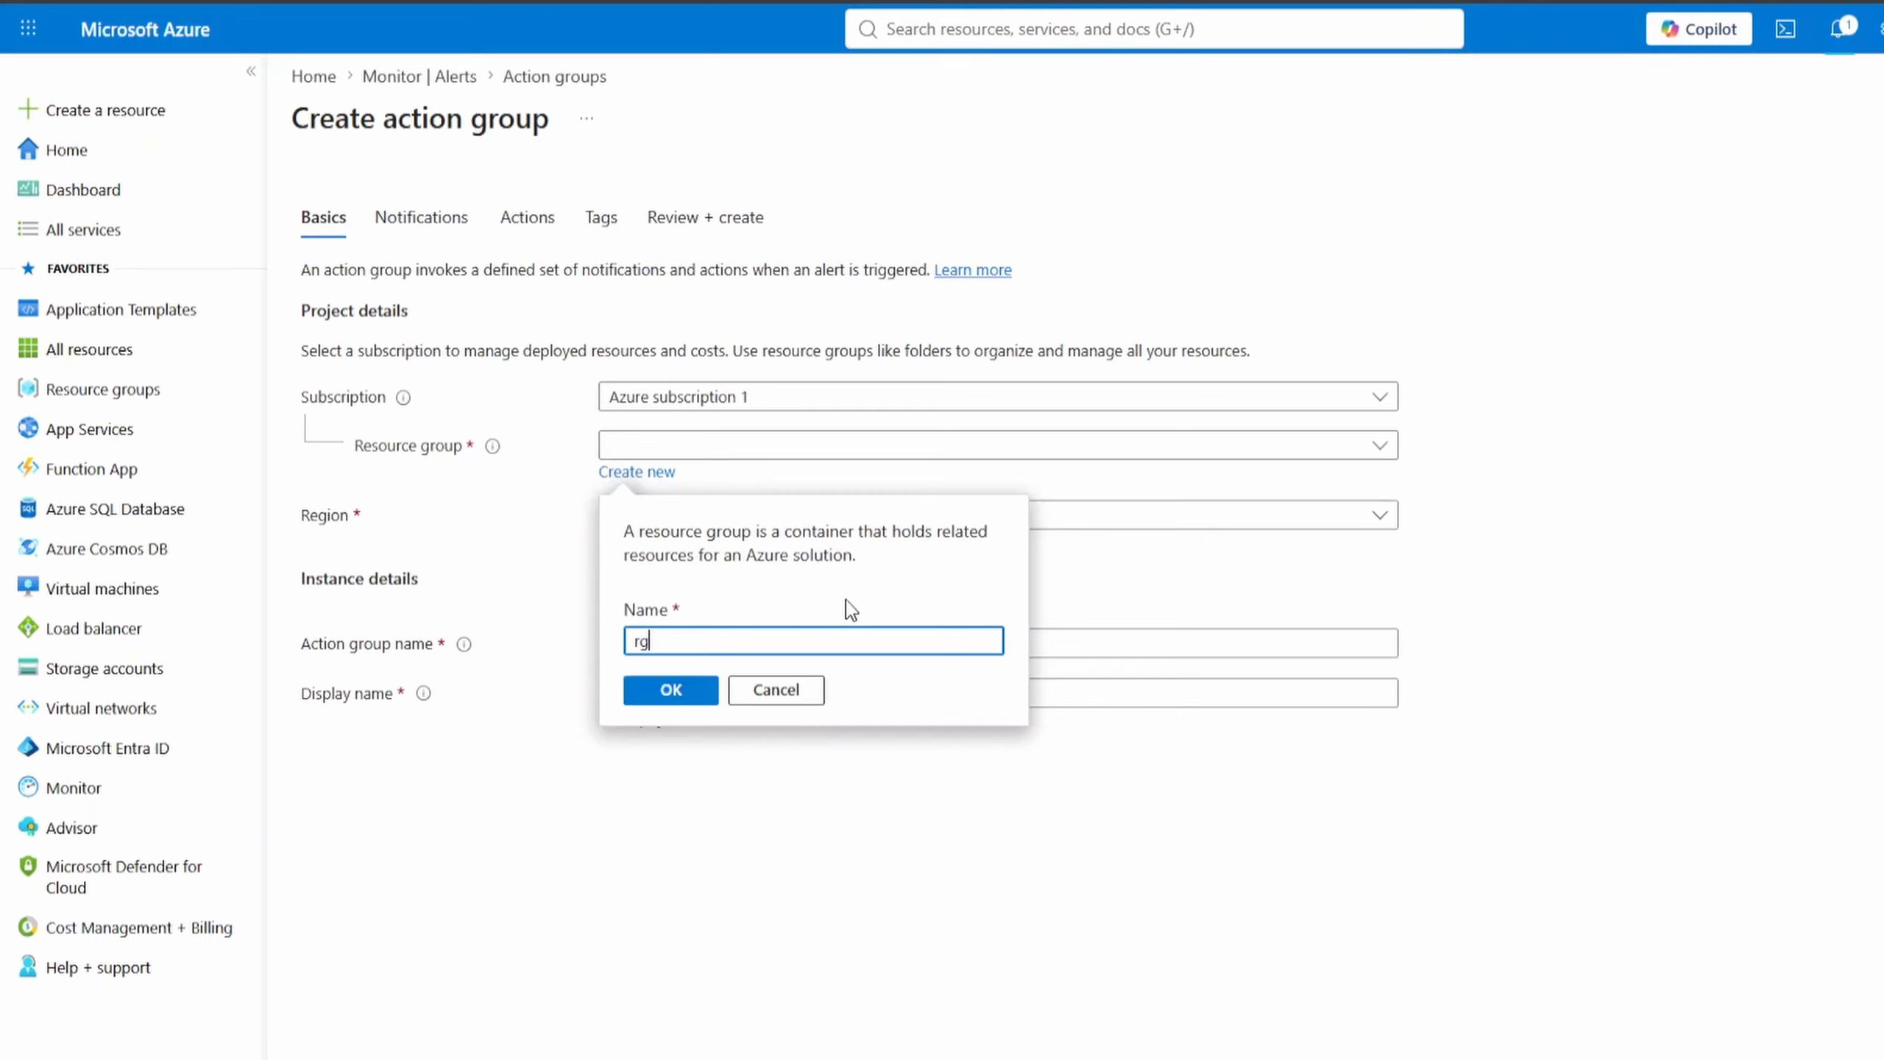
text(get)
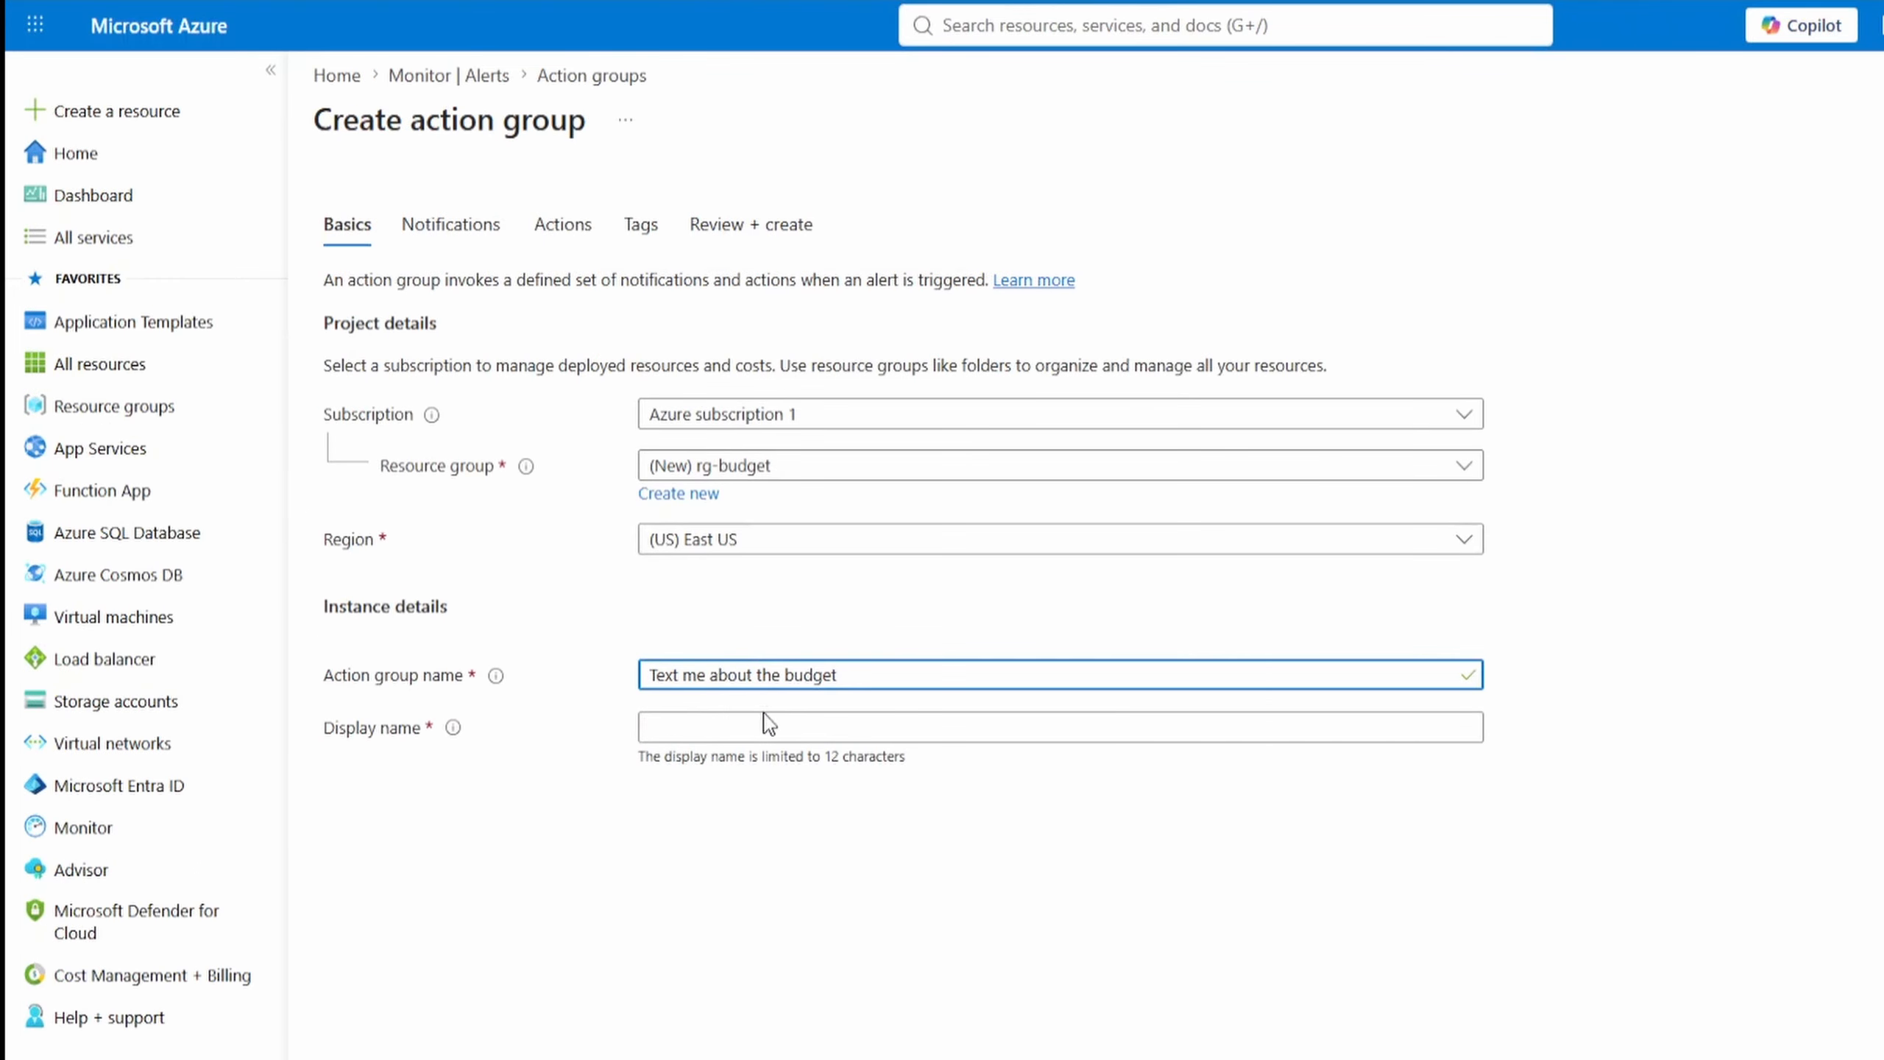
- Name the action group "Text me about the budget", set its display name to "SMS Budget" and continue to the notification settings
click(764, 723)
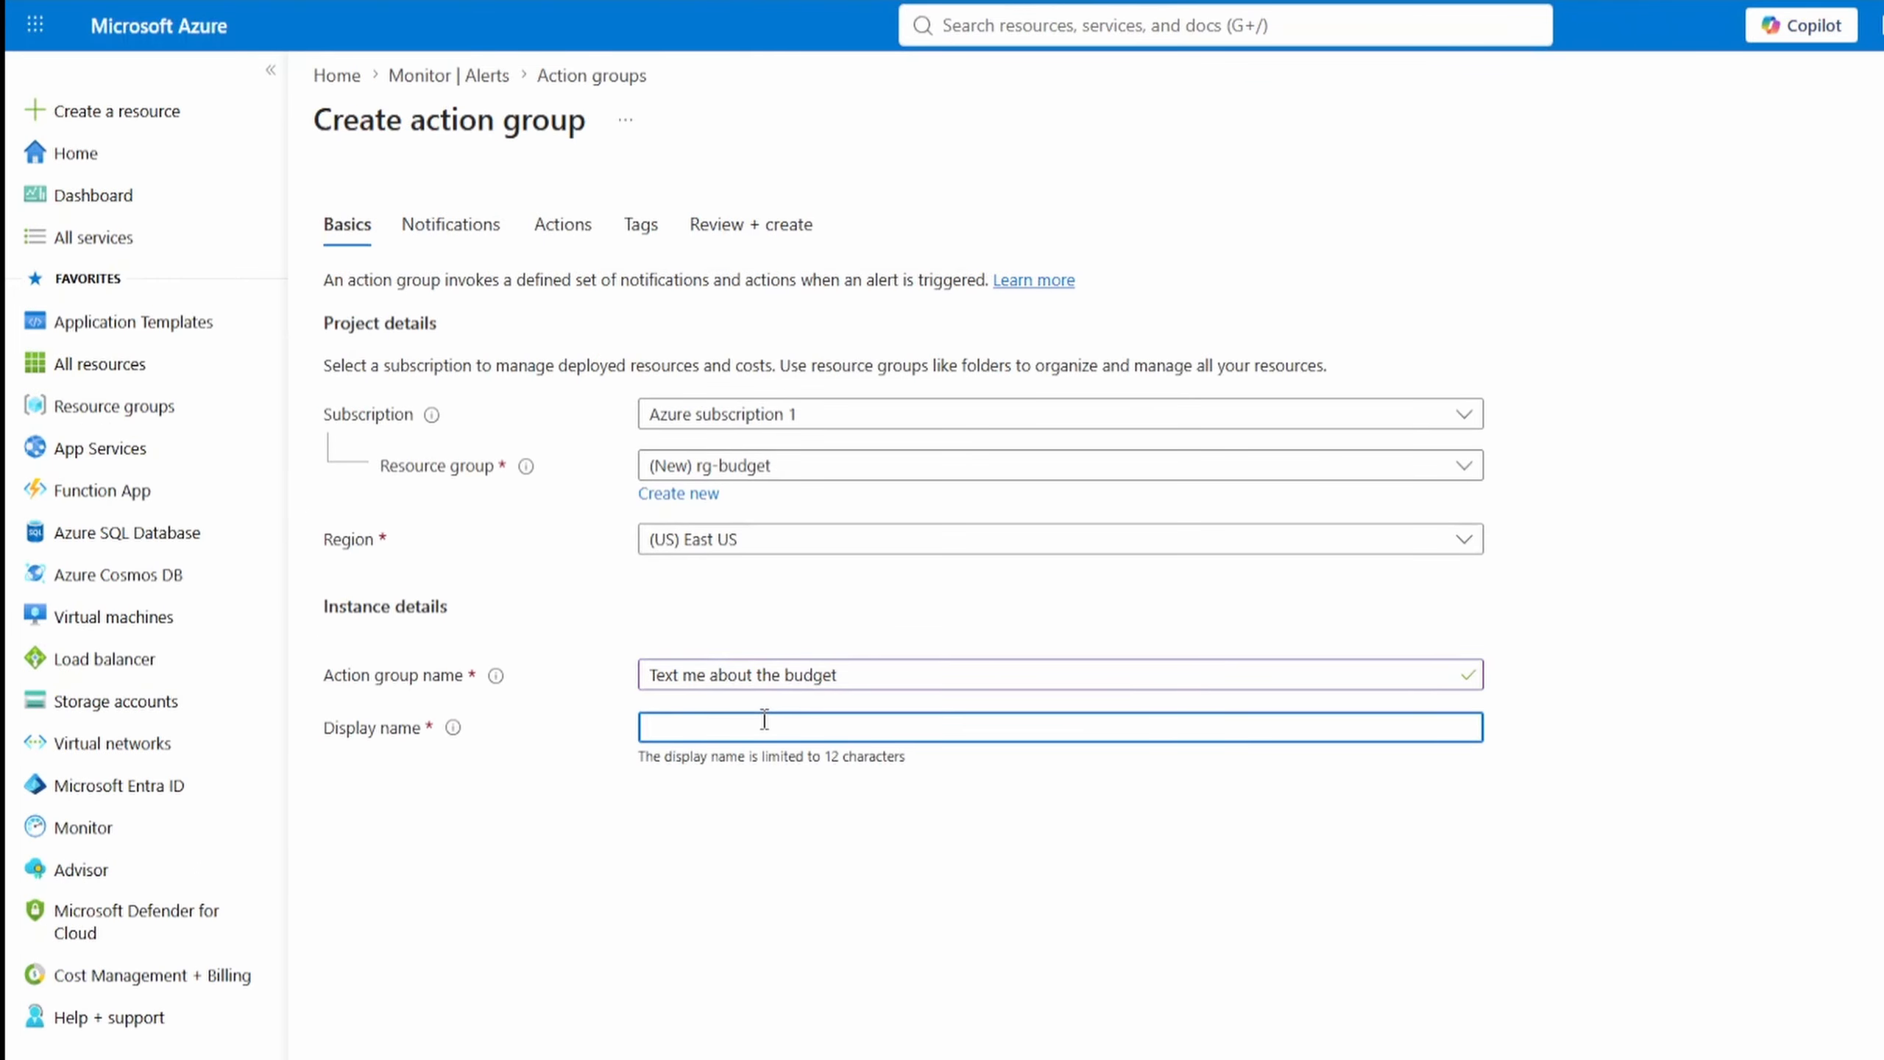
text(SMS Budget)
click(731, 1057)
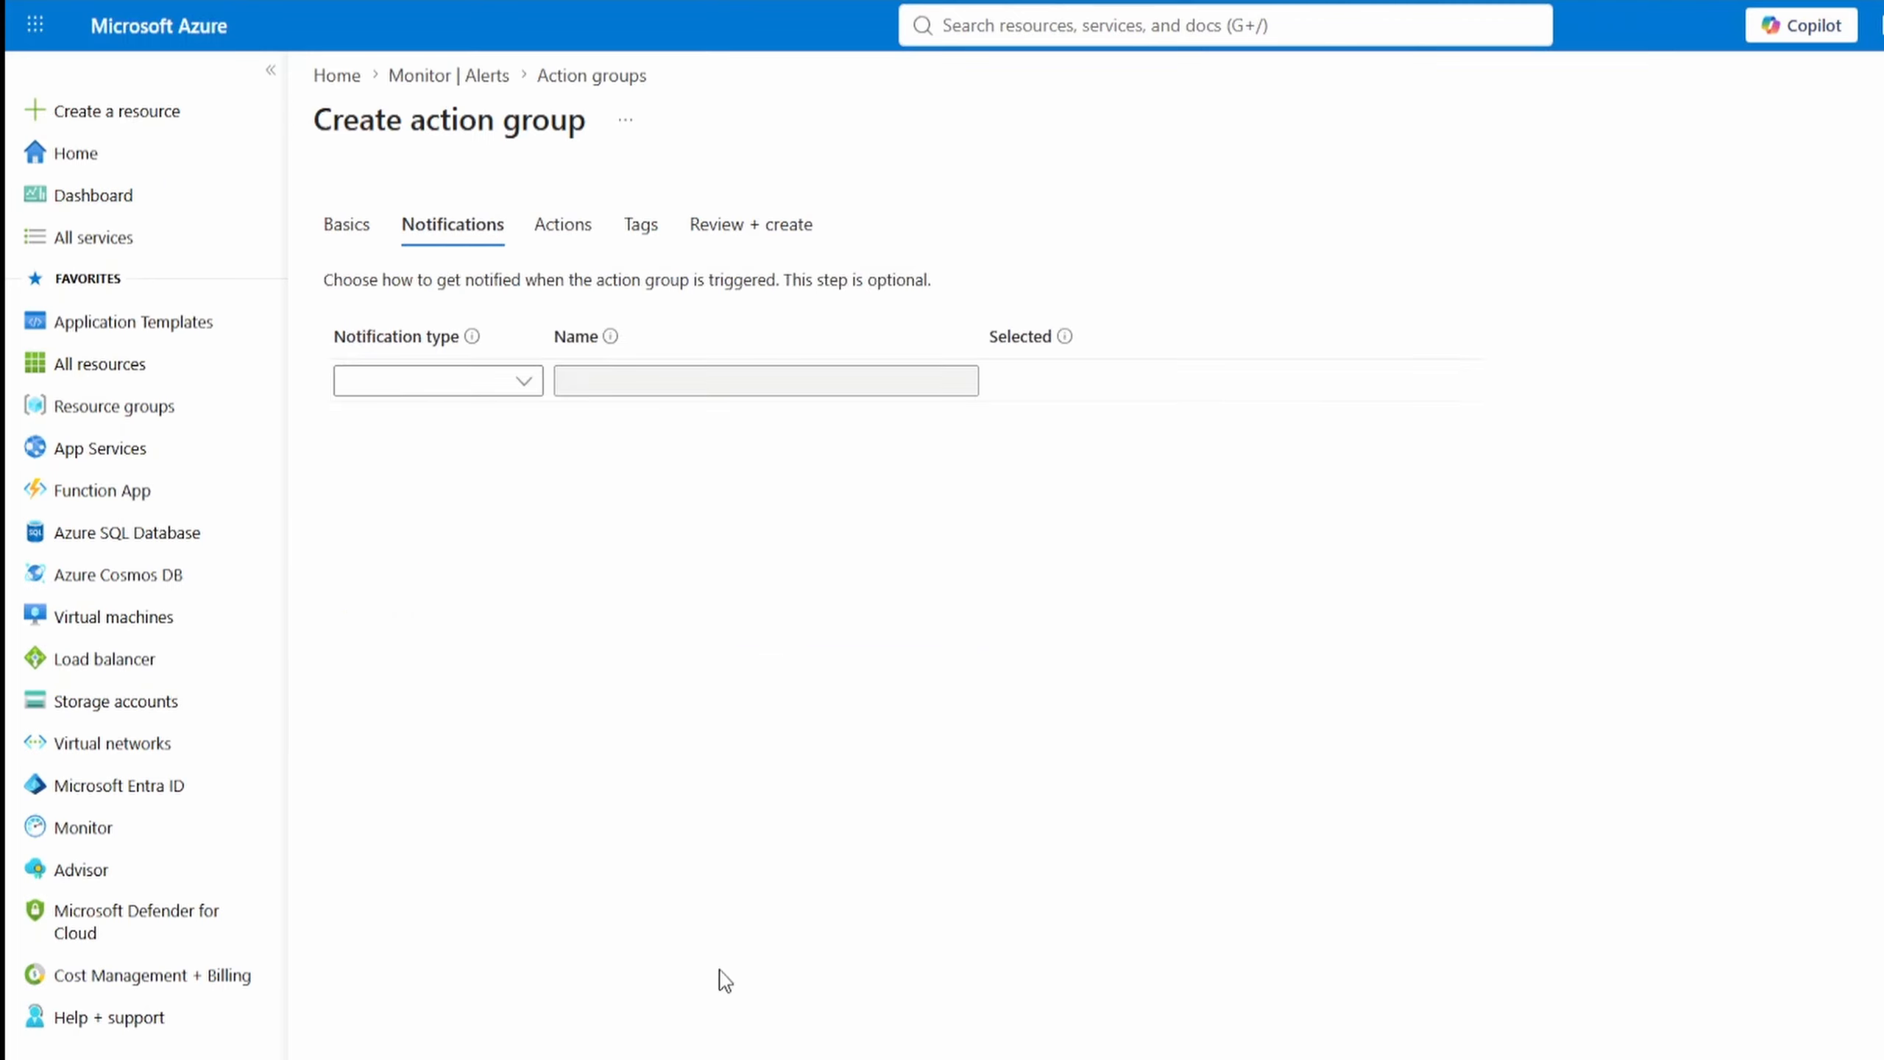
- Add an Email/SMS message/Push/Voice notification with SMS enabled, country code 1 and the recipient's phone number
click(522, 380)
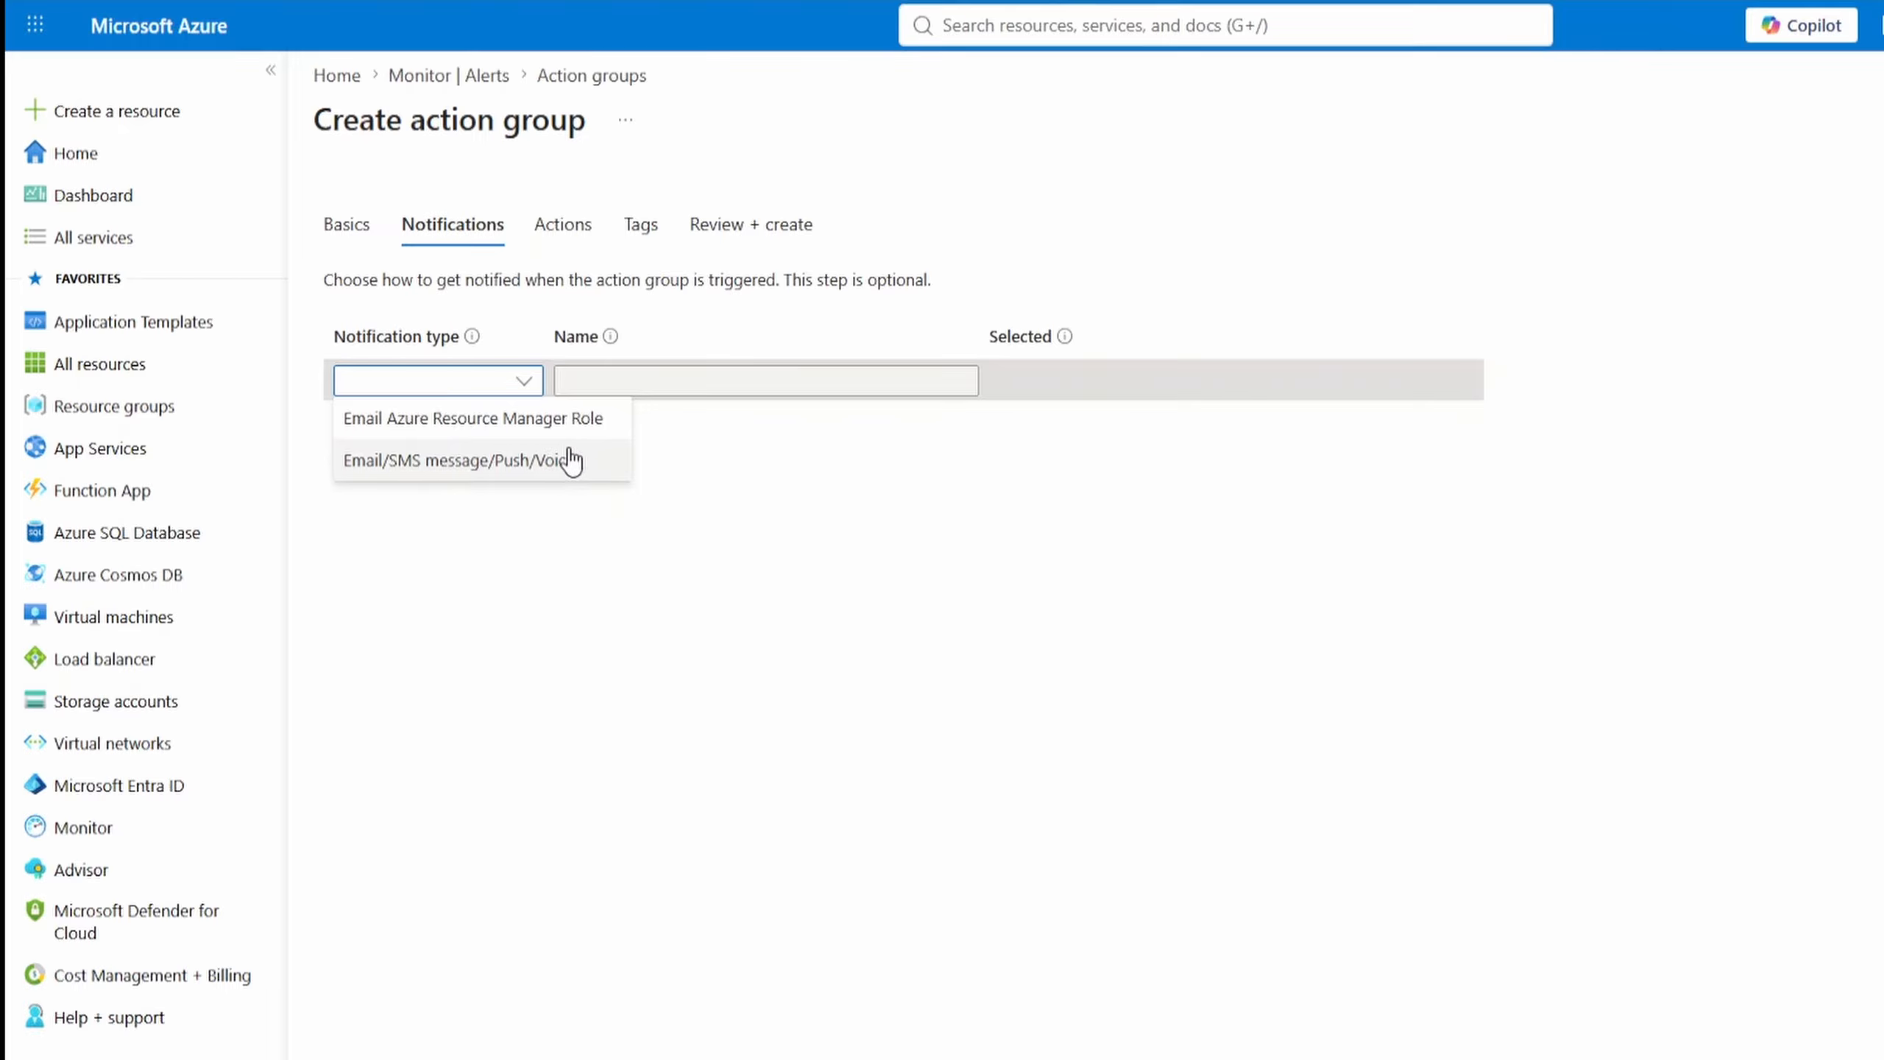
click(589, 466)
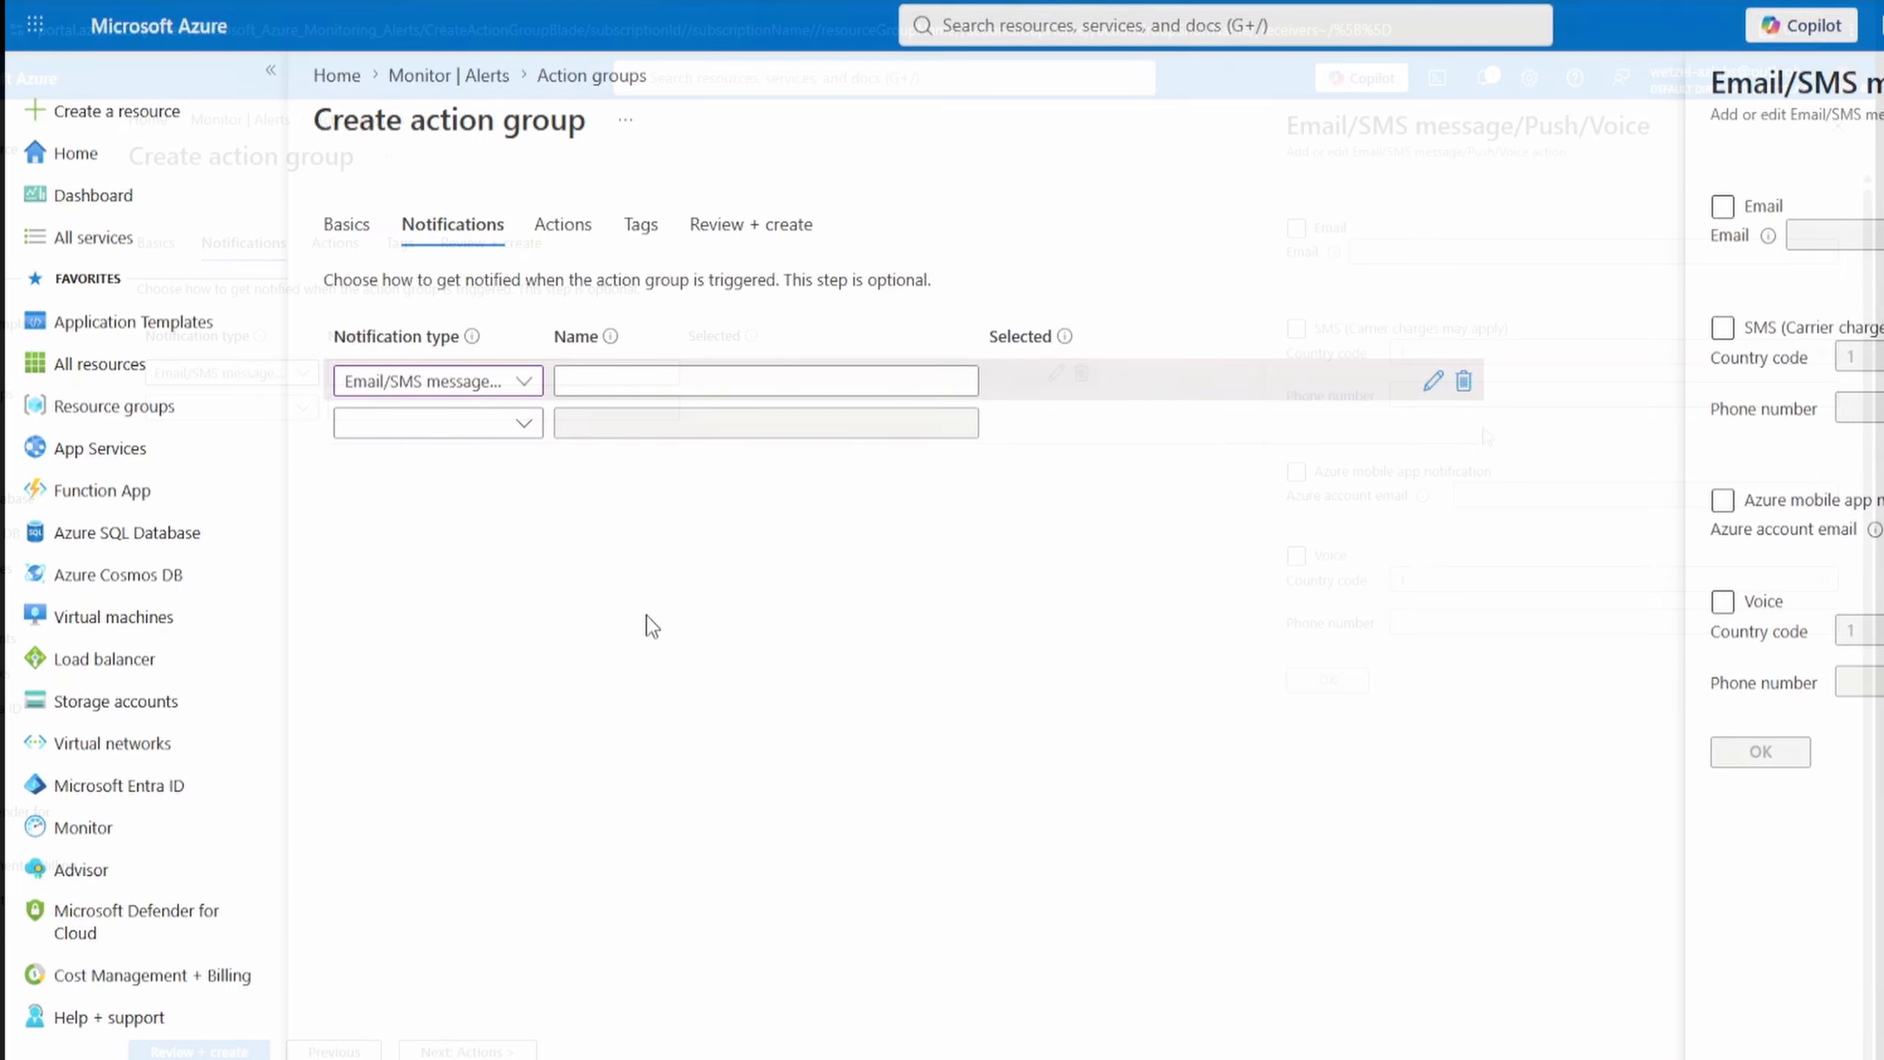
click(1297, 329)
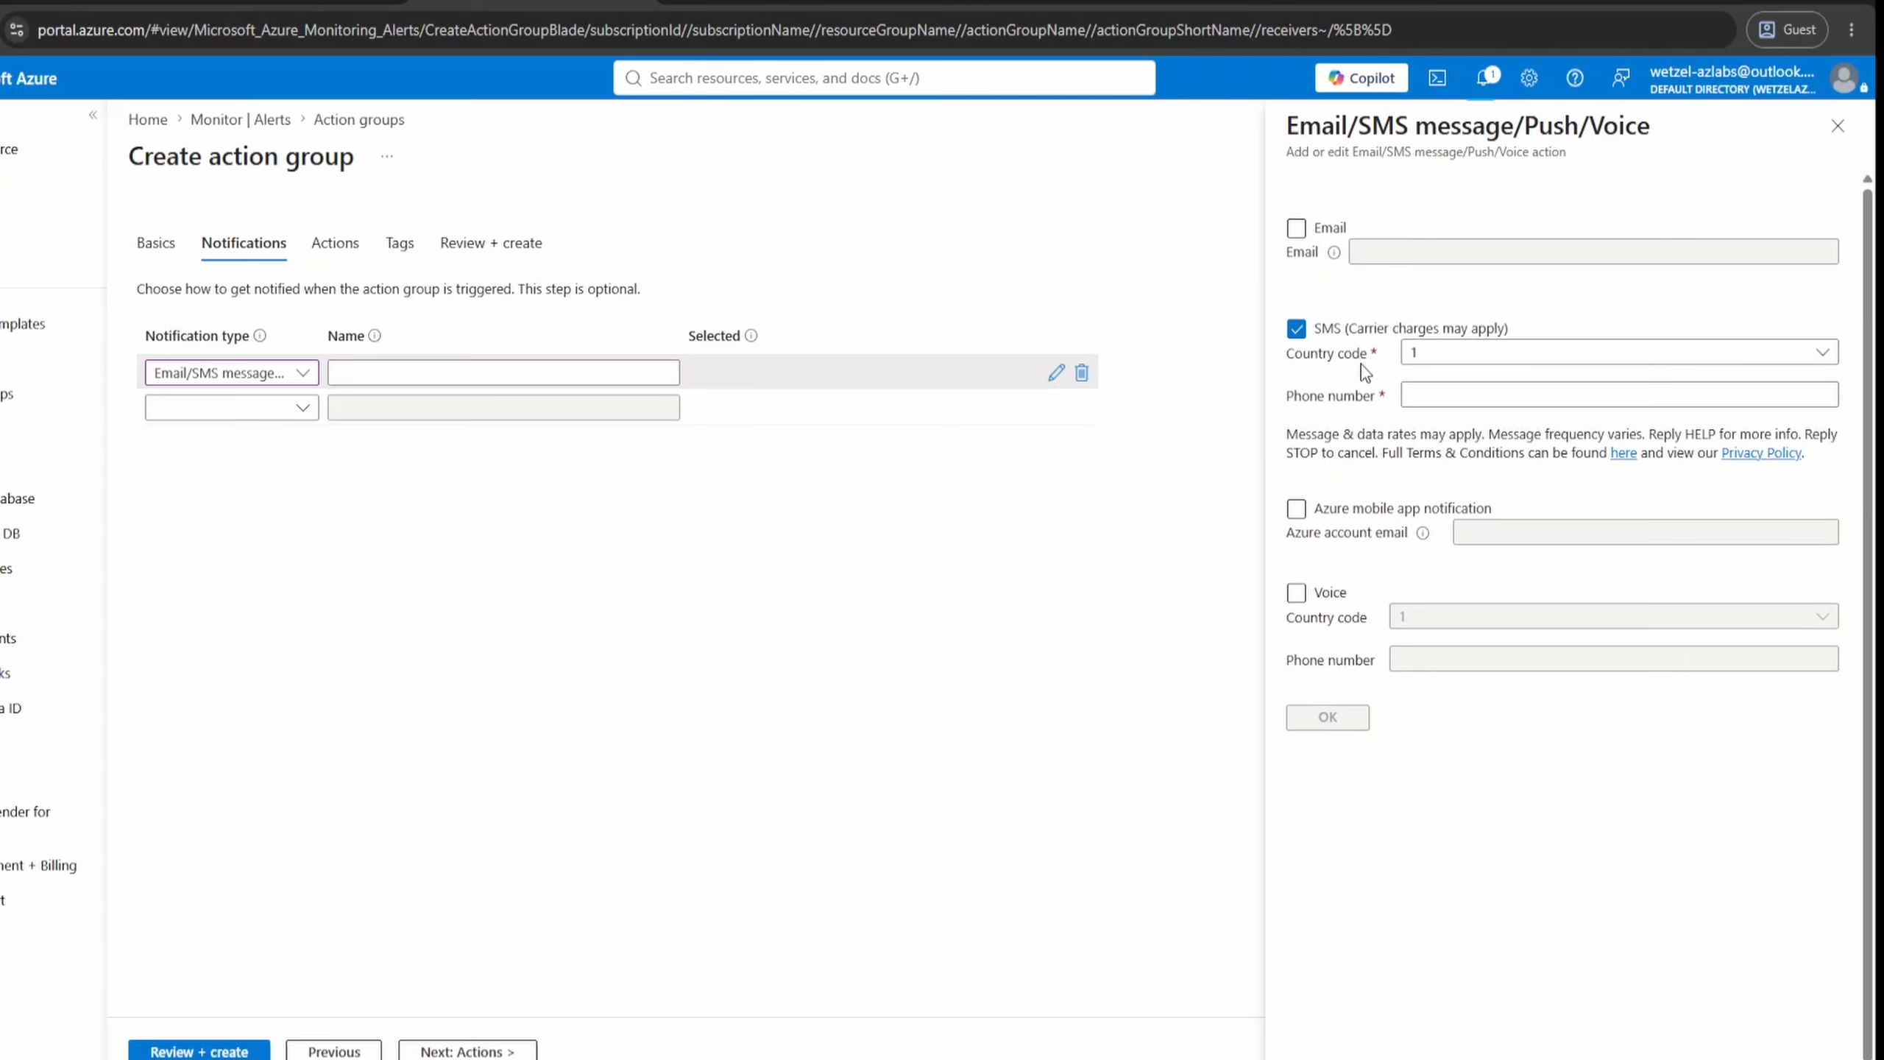
click(1442, 357)
click(1446, 357)
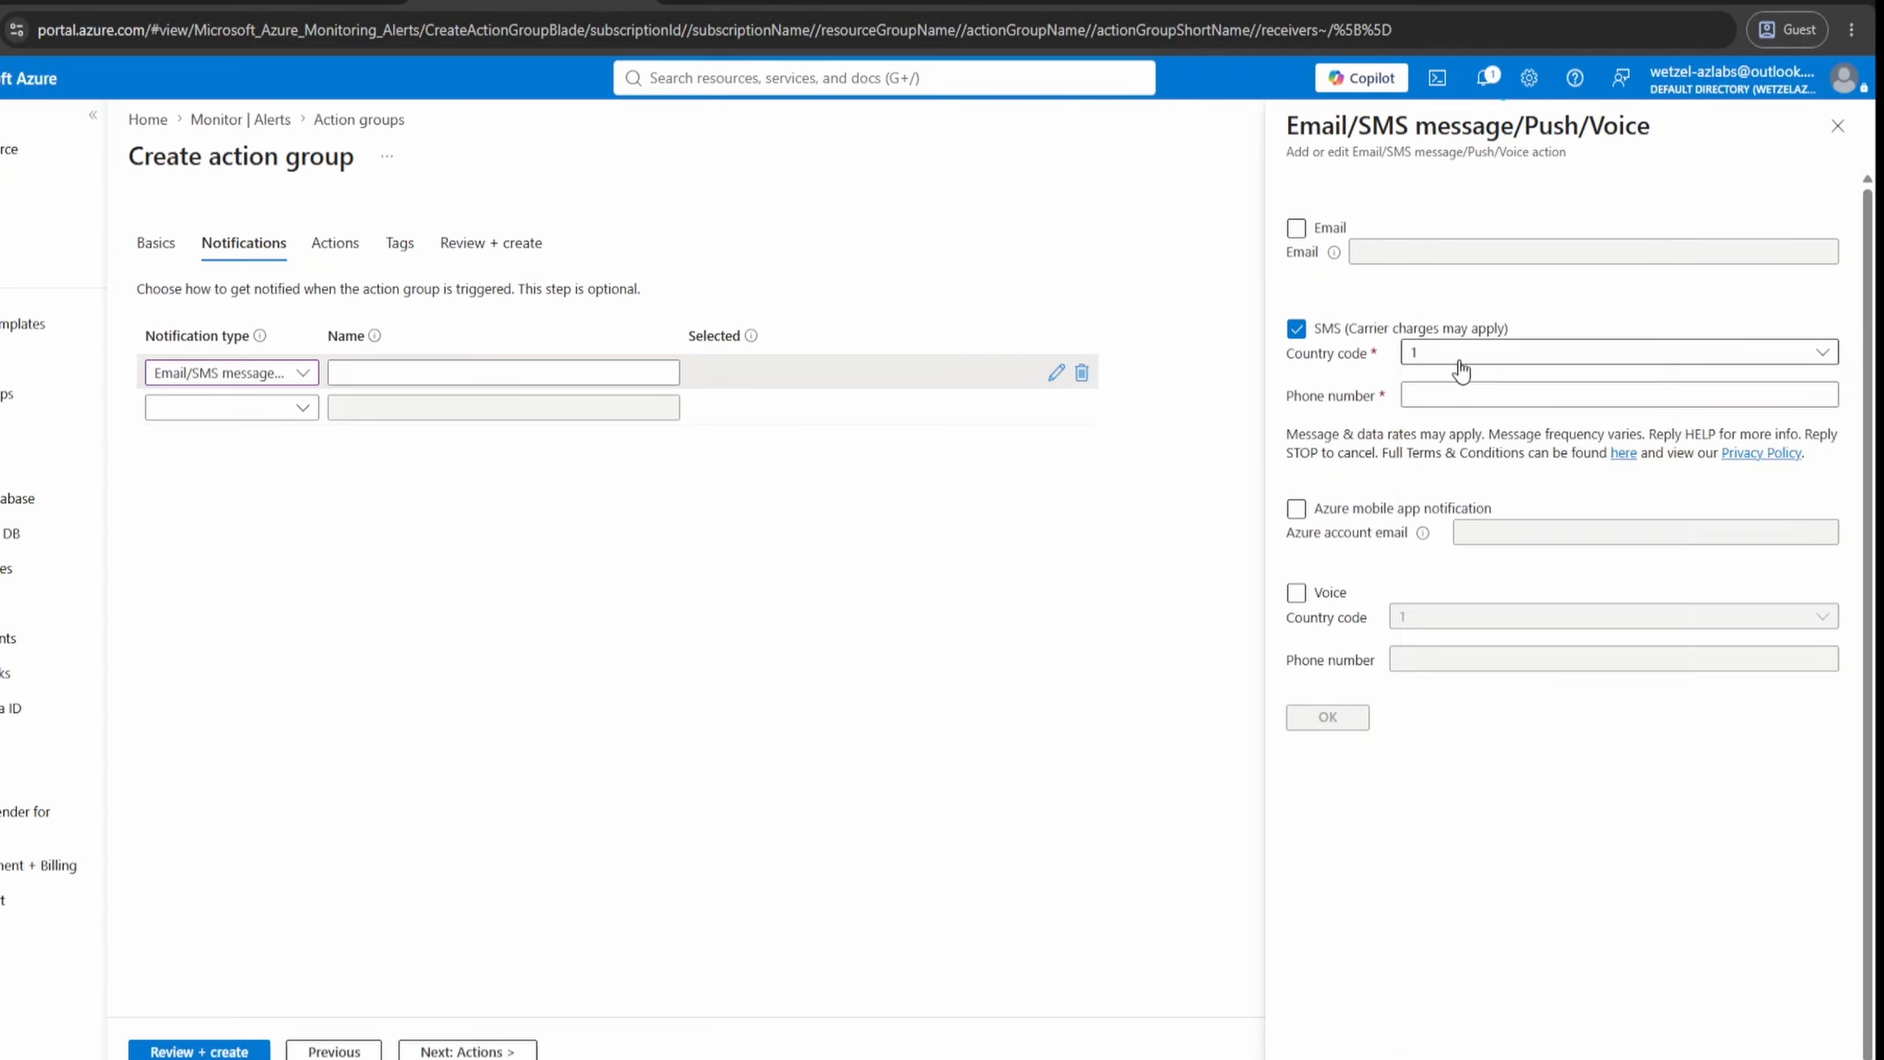
click(1484, 395)
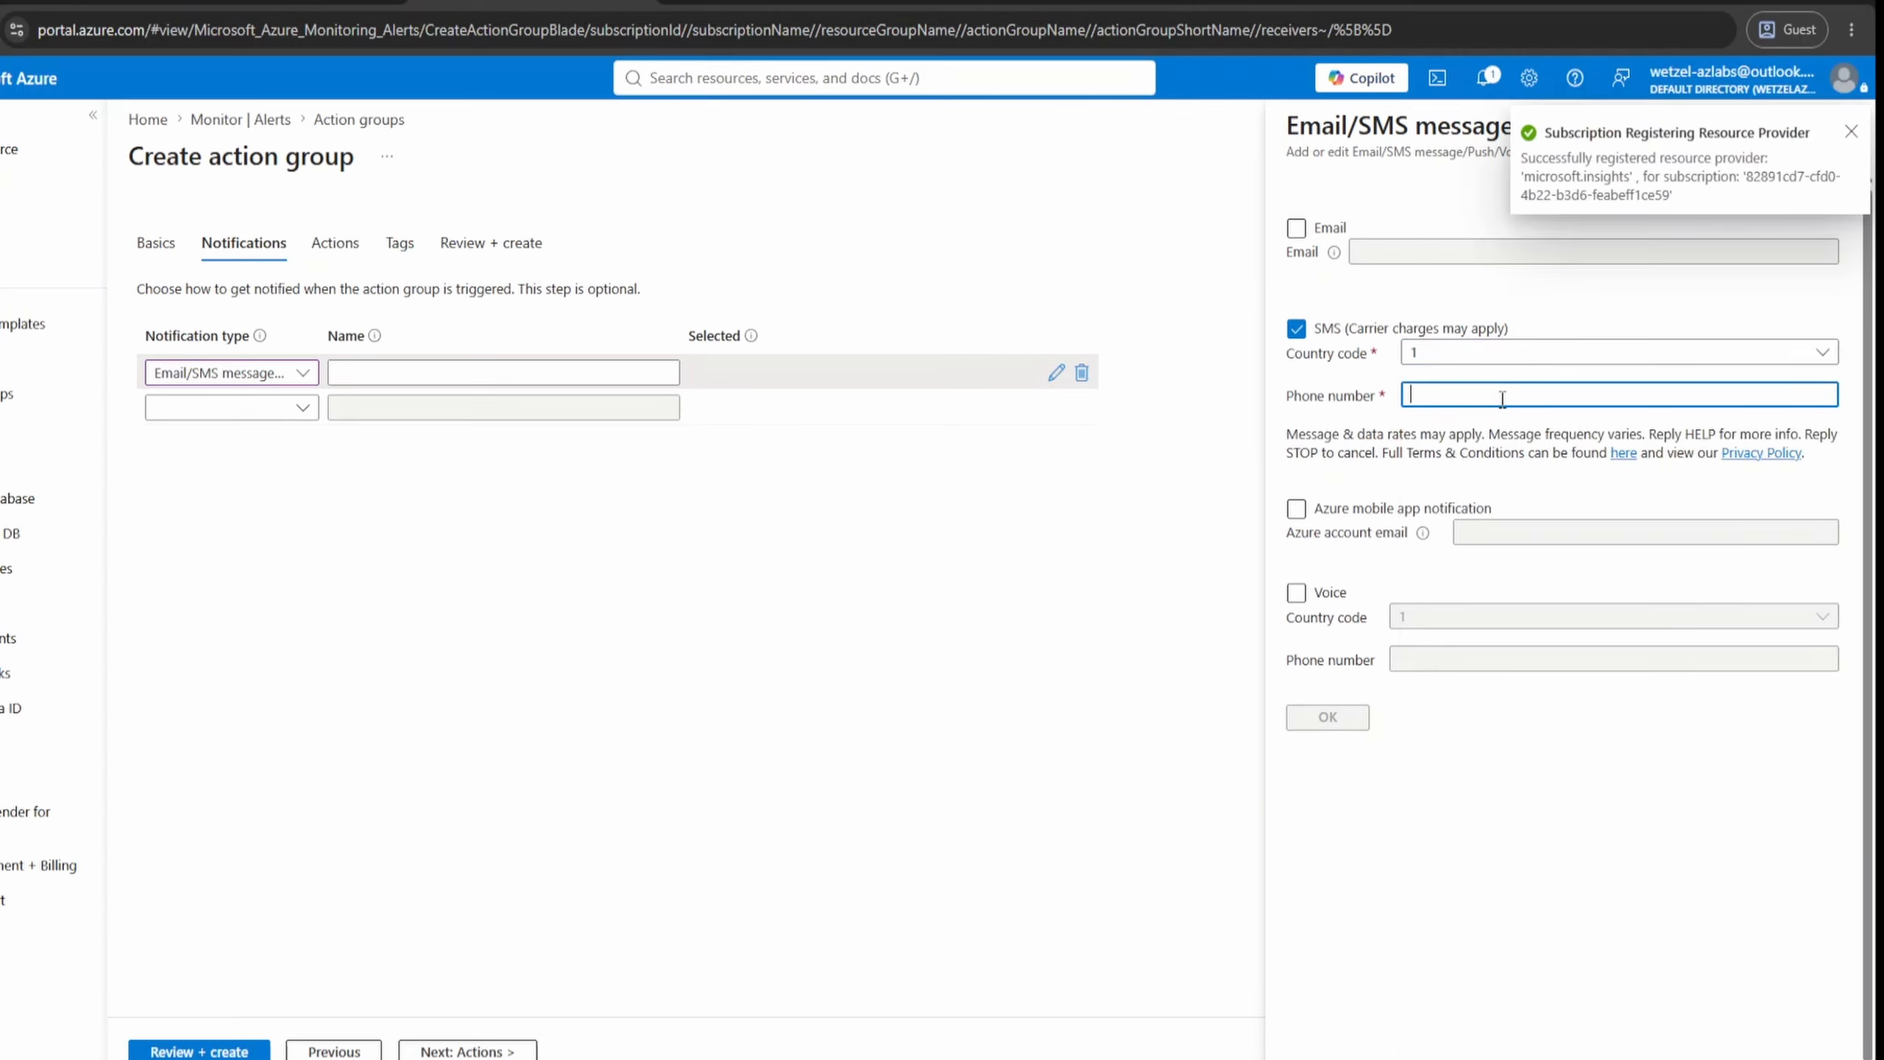
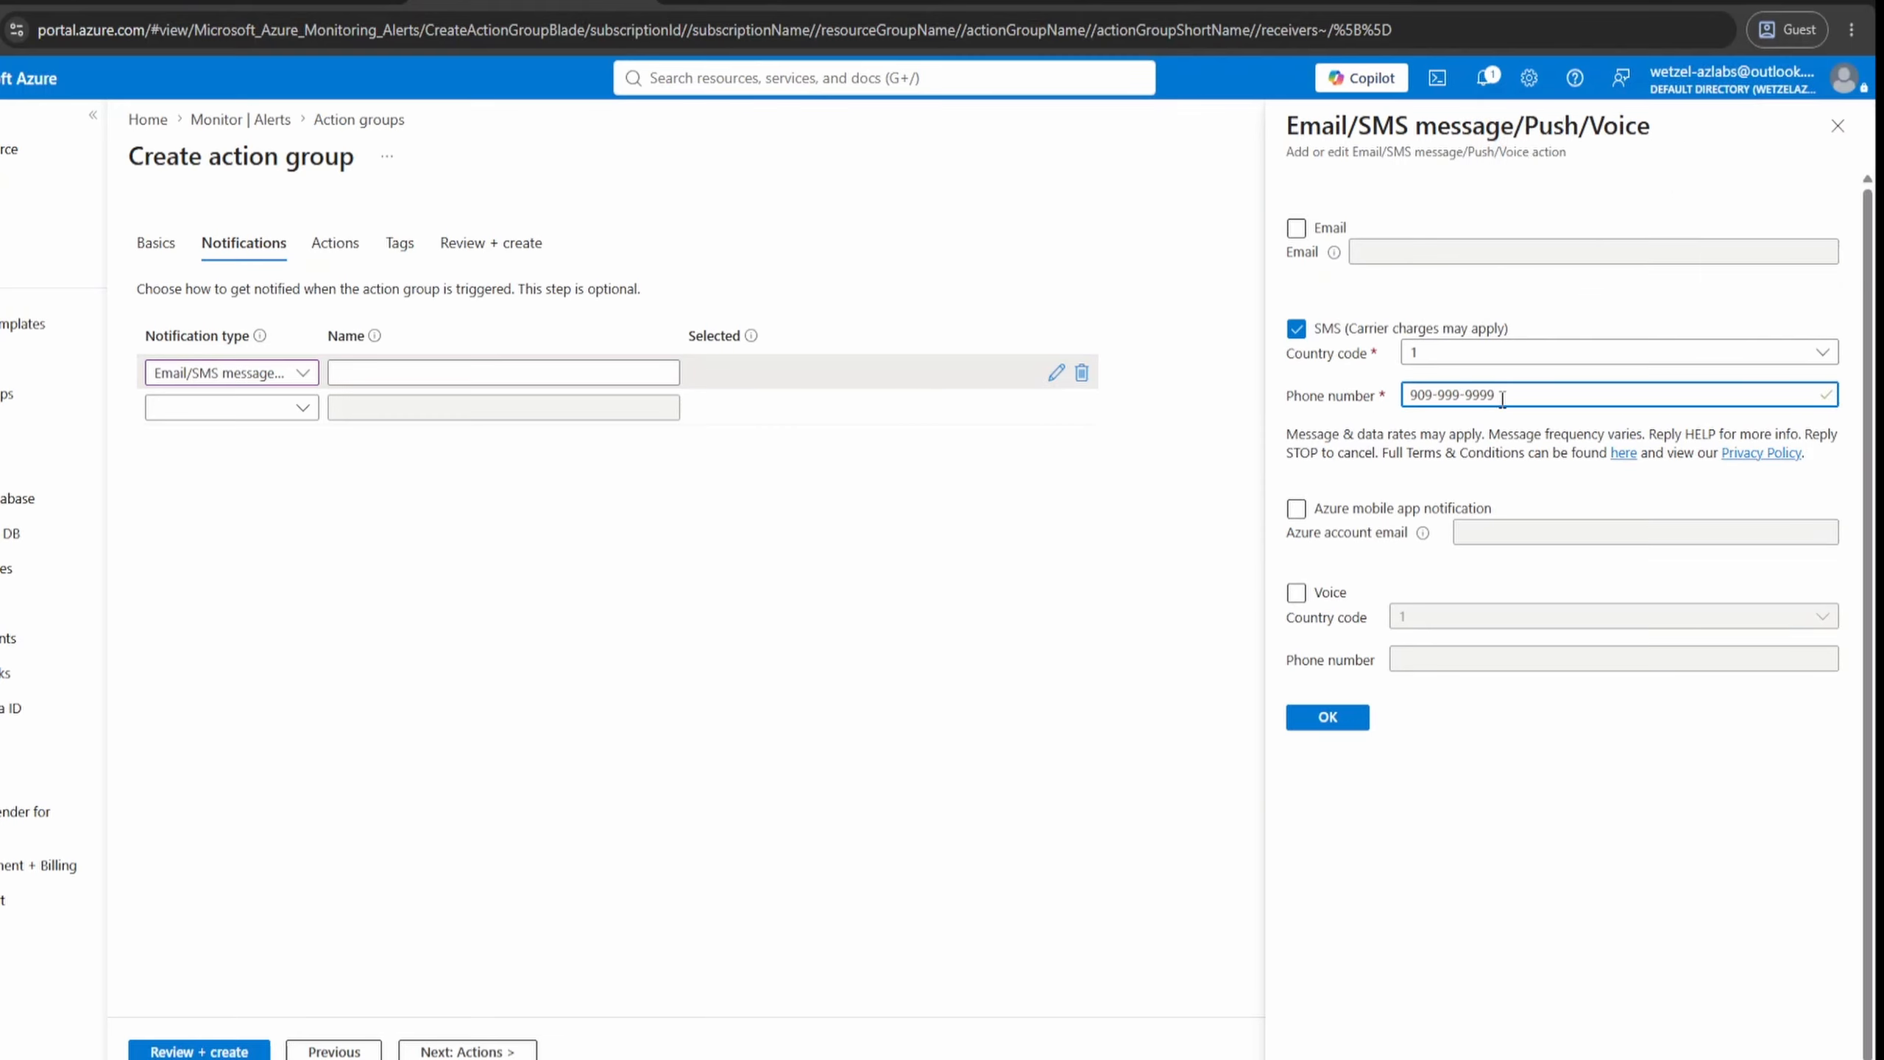
click(1327, 719)
- Name the notification "SMS Text", create the action group and open it from the action groups list
click(492, 372)
text(SMS Text)
click(199, 1051)
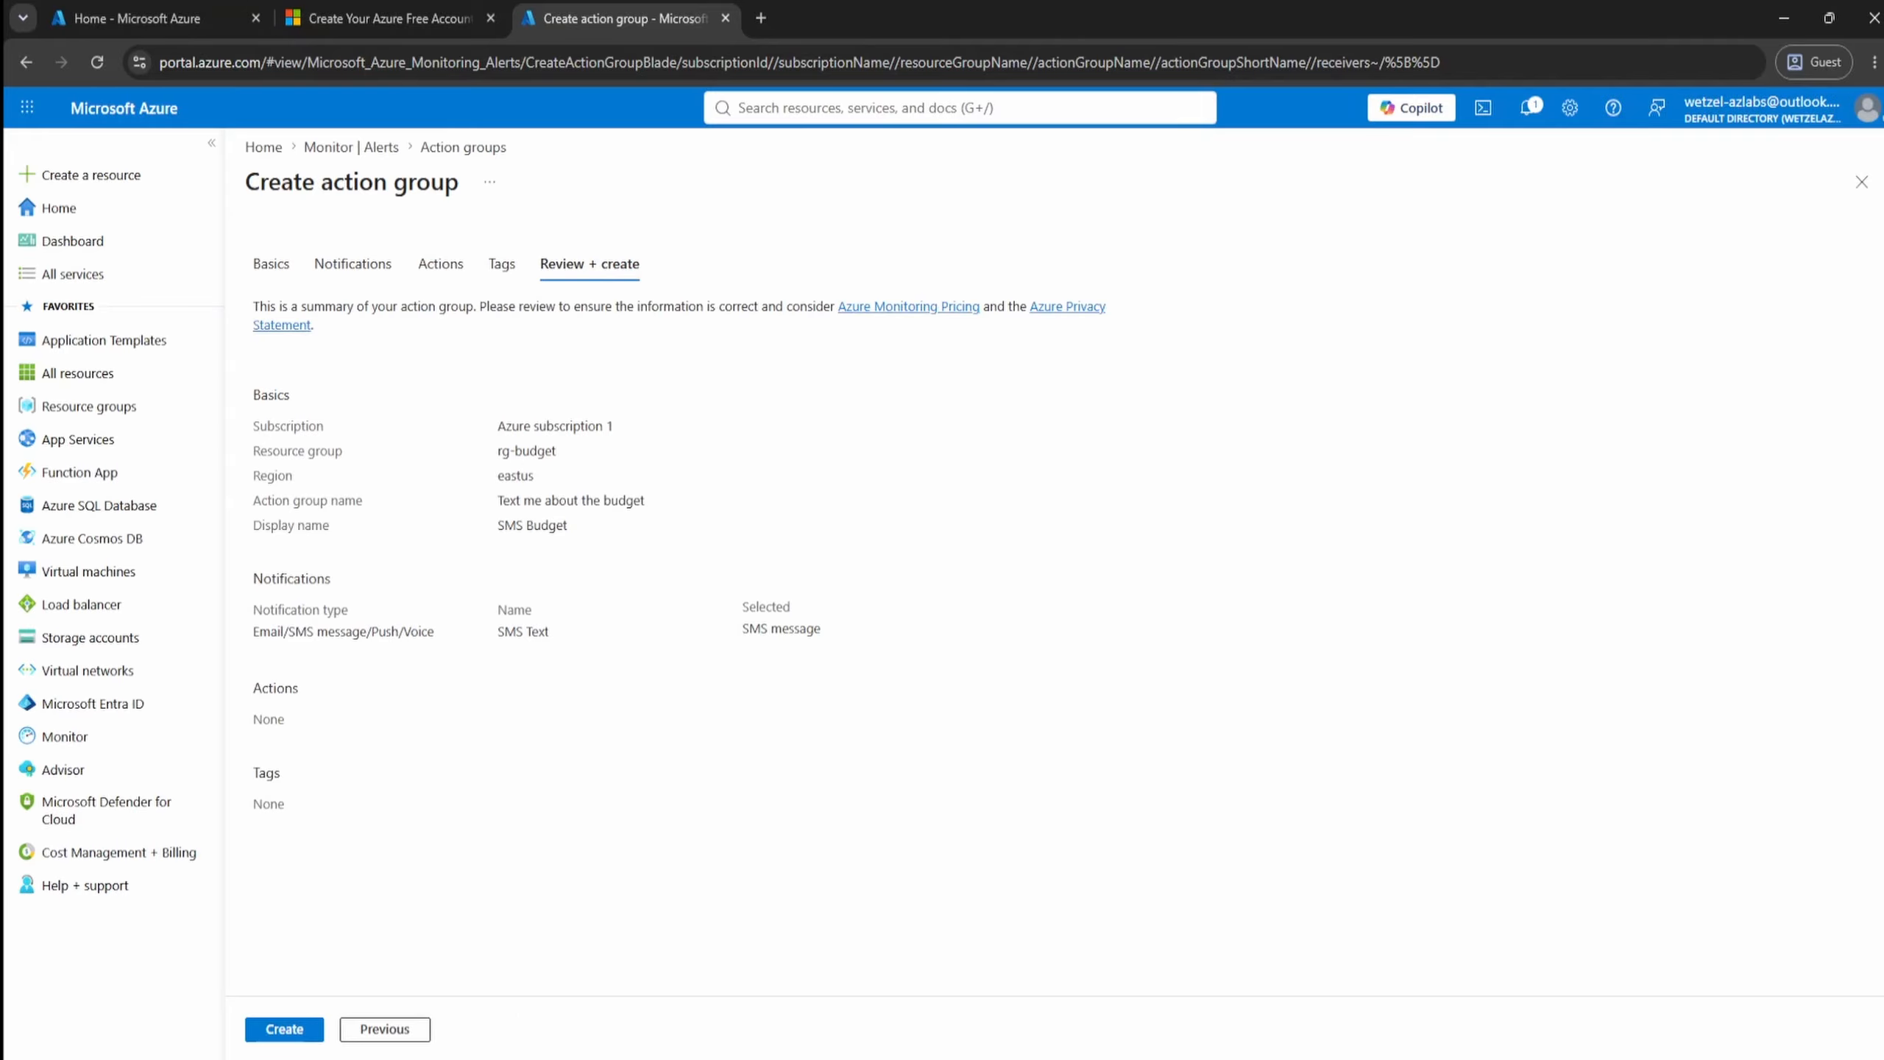
click(295, 1034)
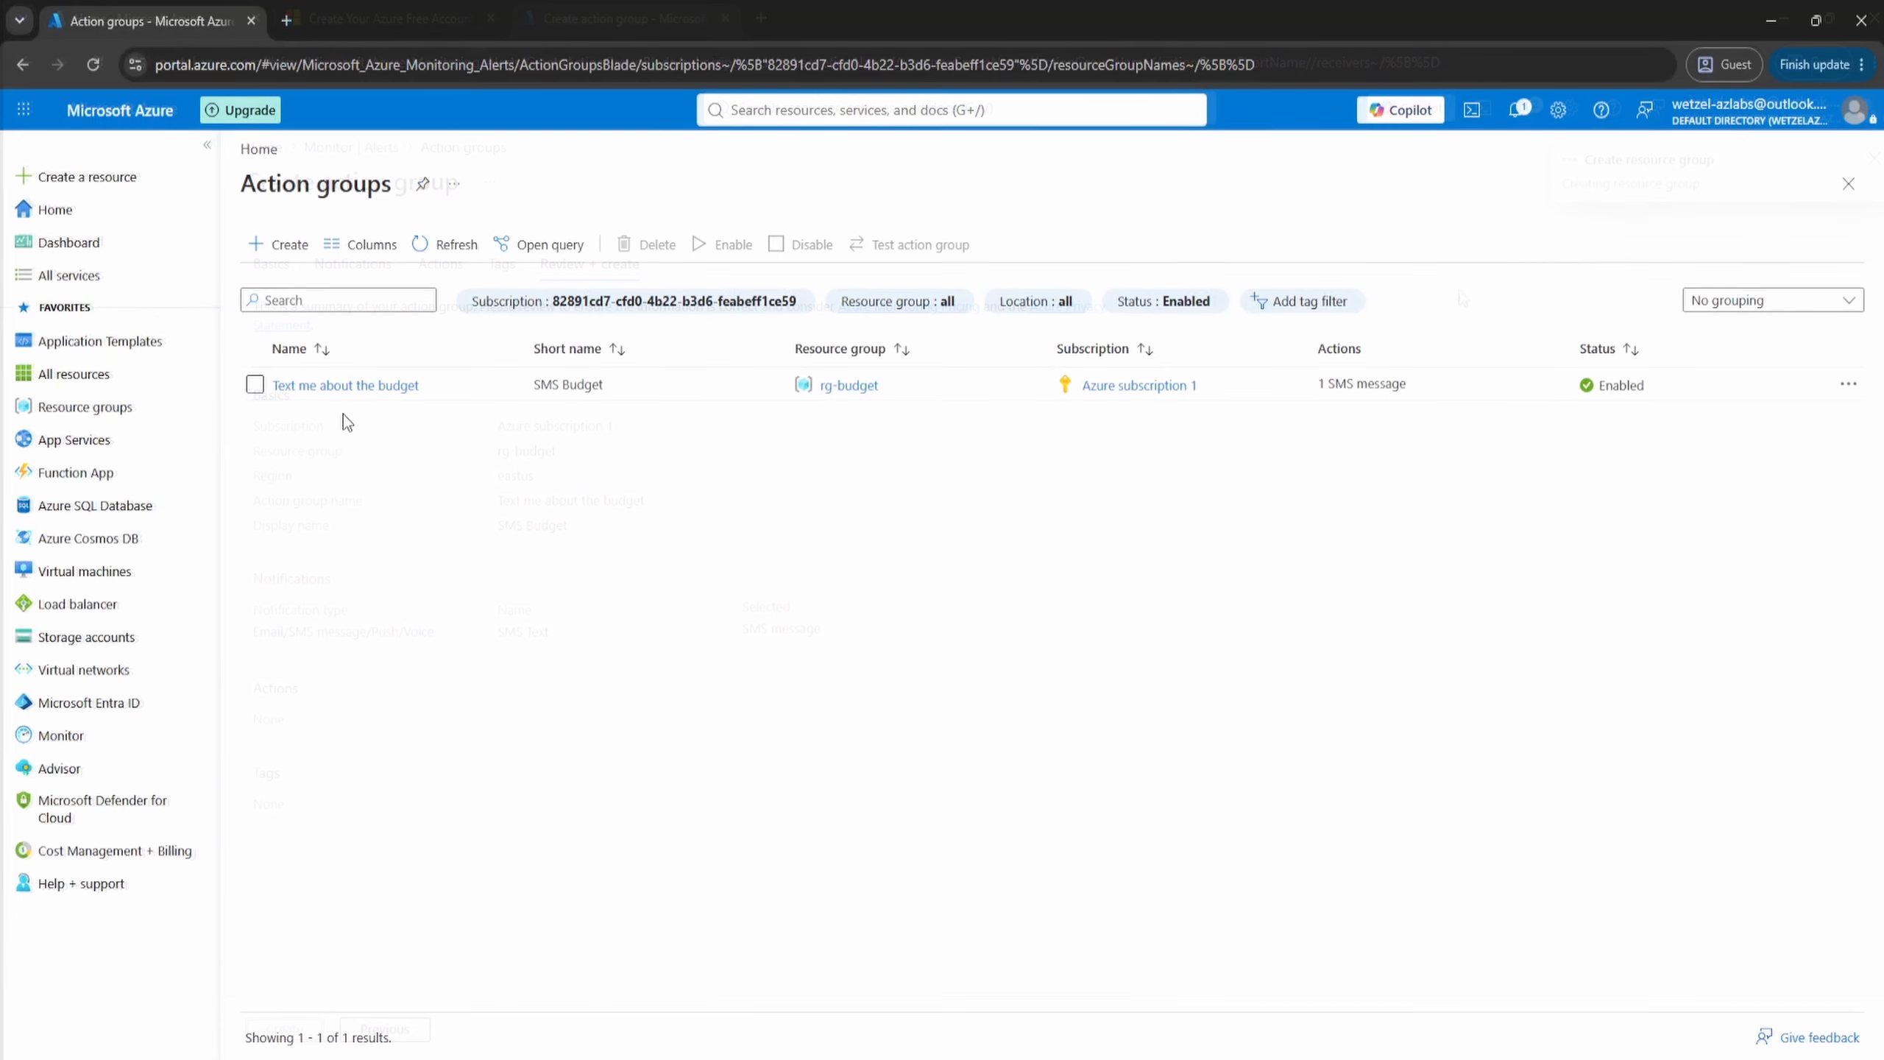
click(349, 387)
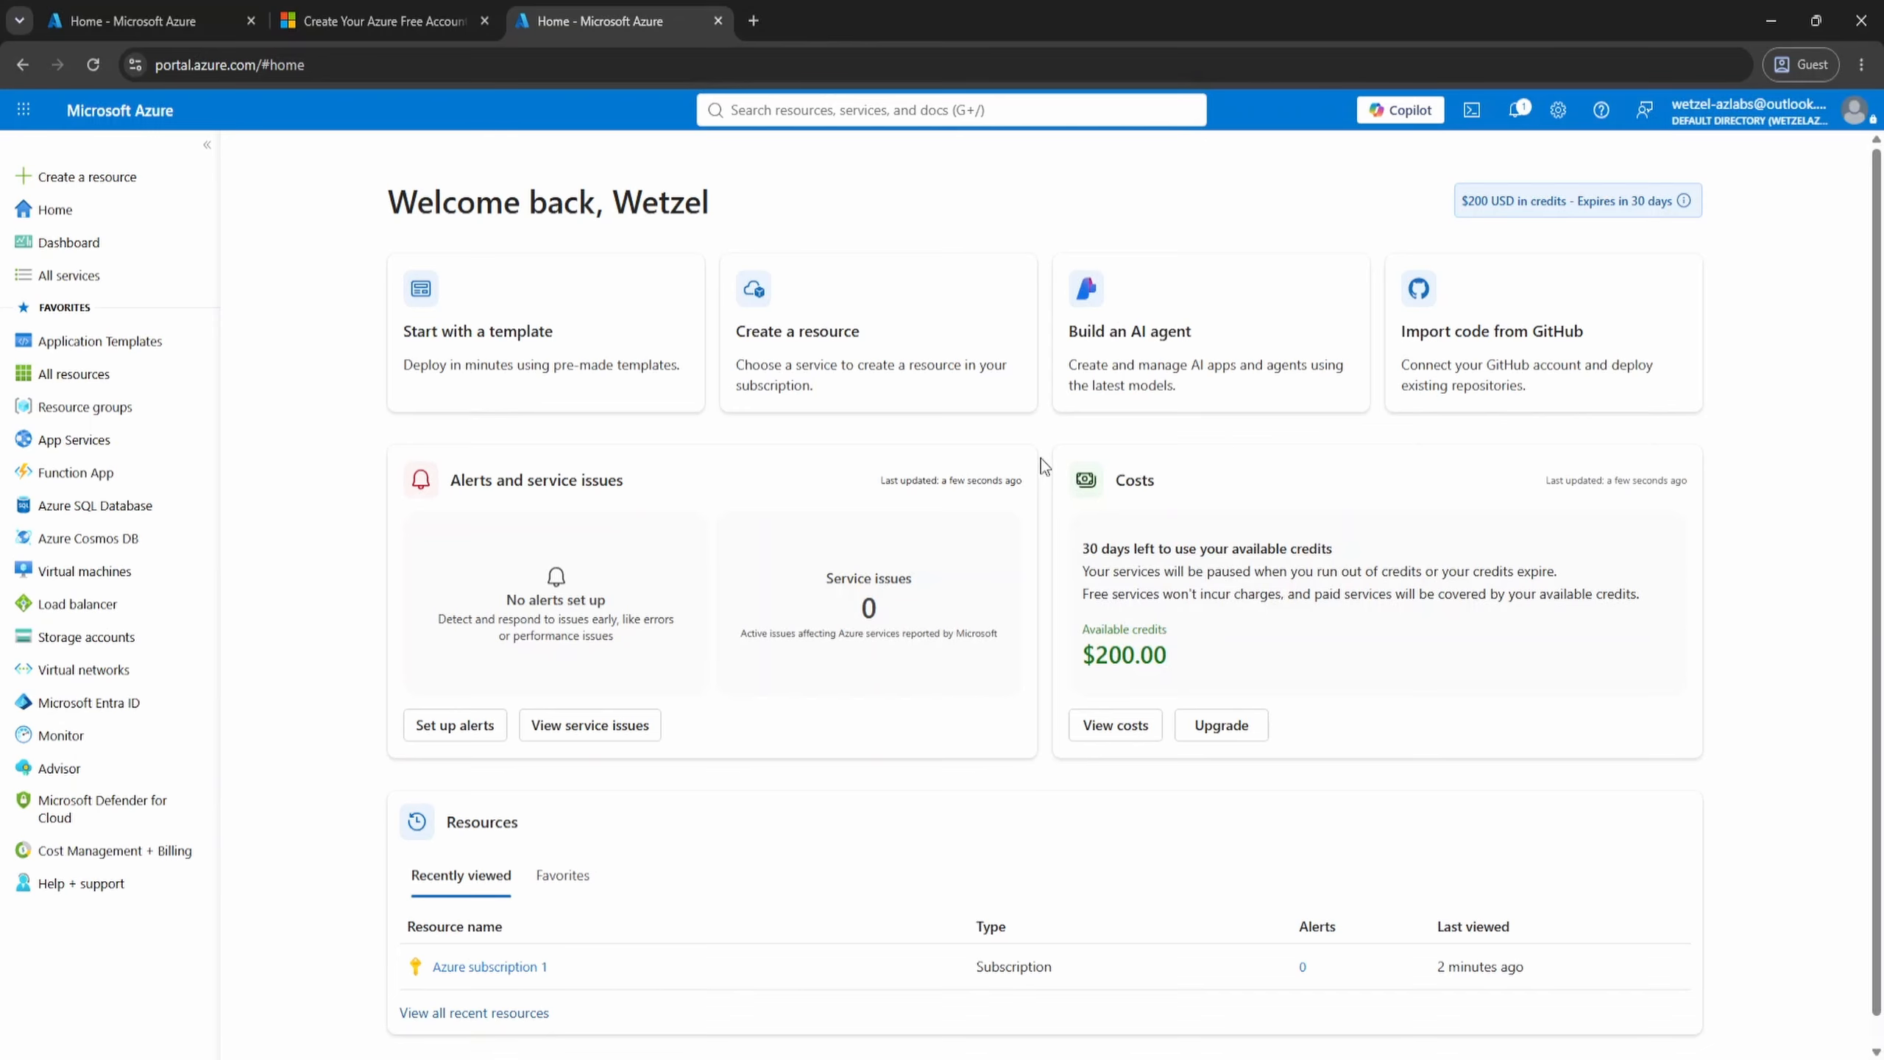
- Open the budgets of Azure subscription 1 and start adding a new budget
click(1028, 112)
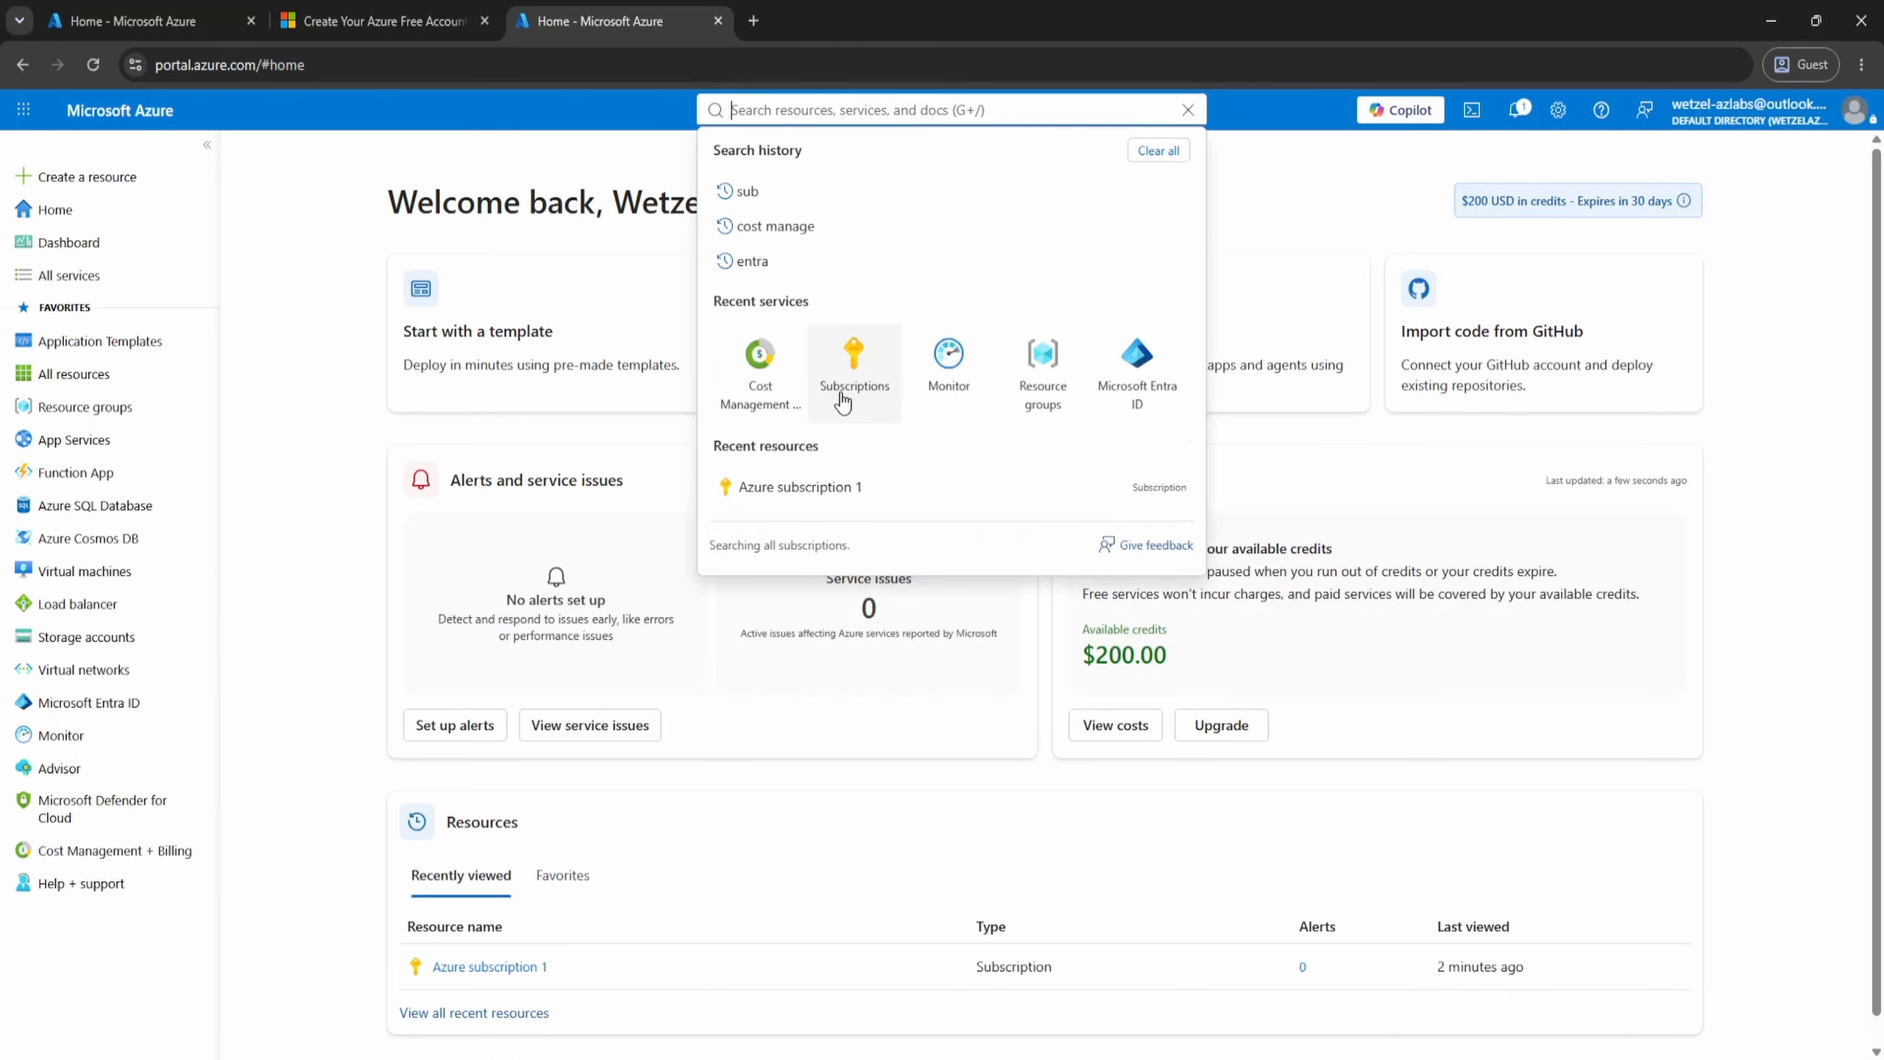
click(873, 395)
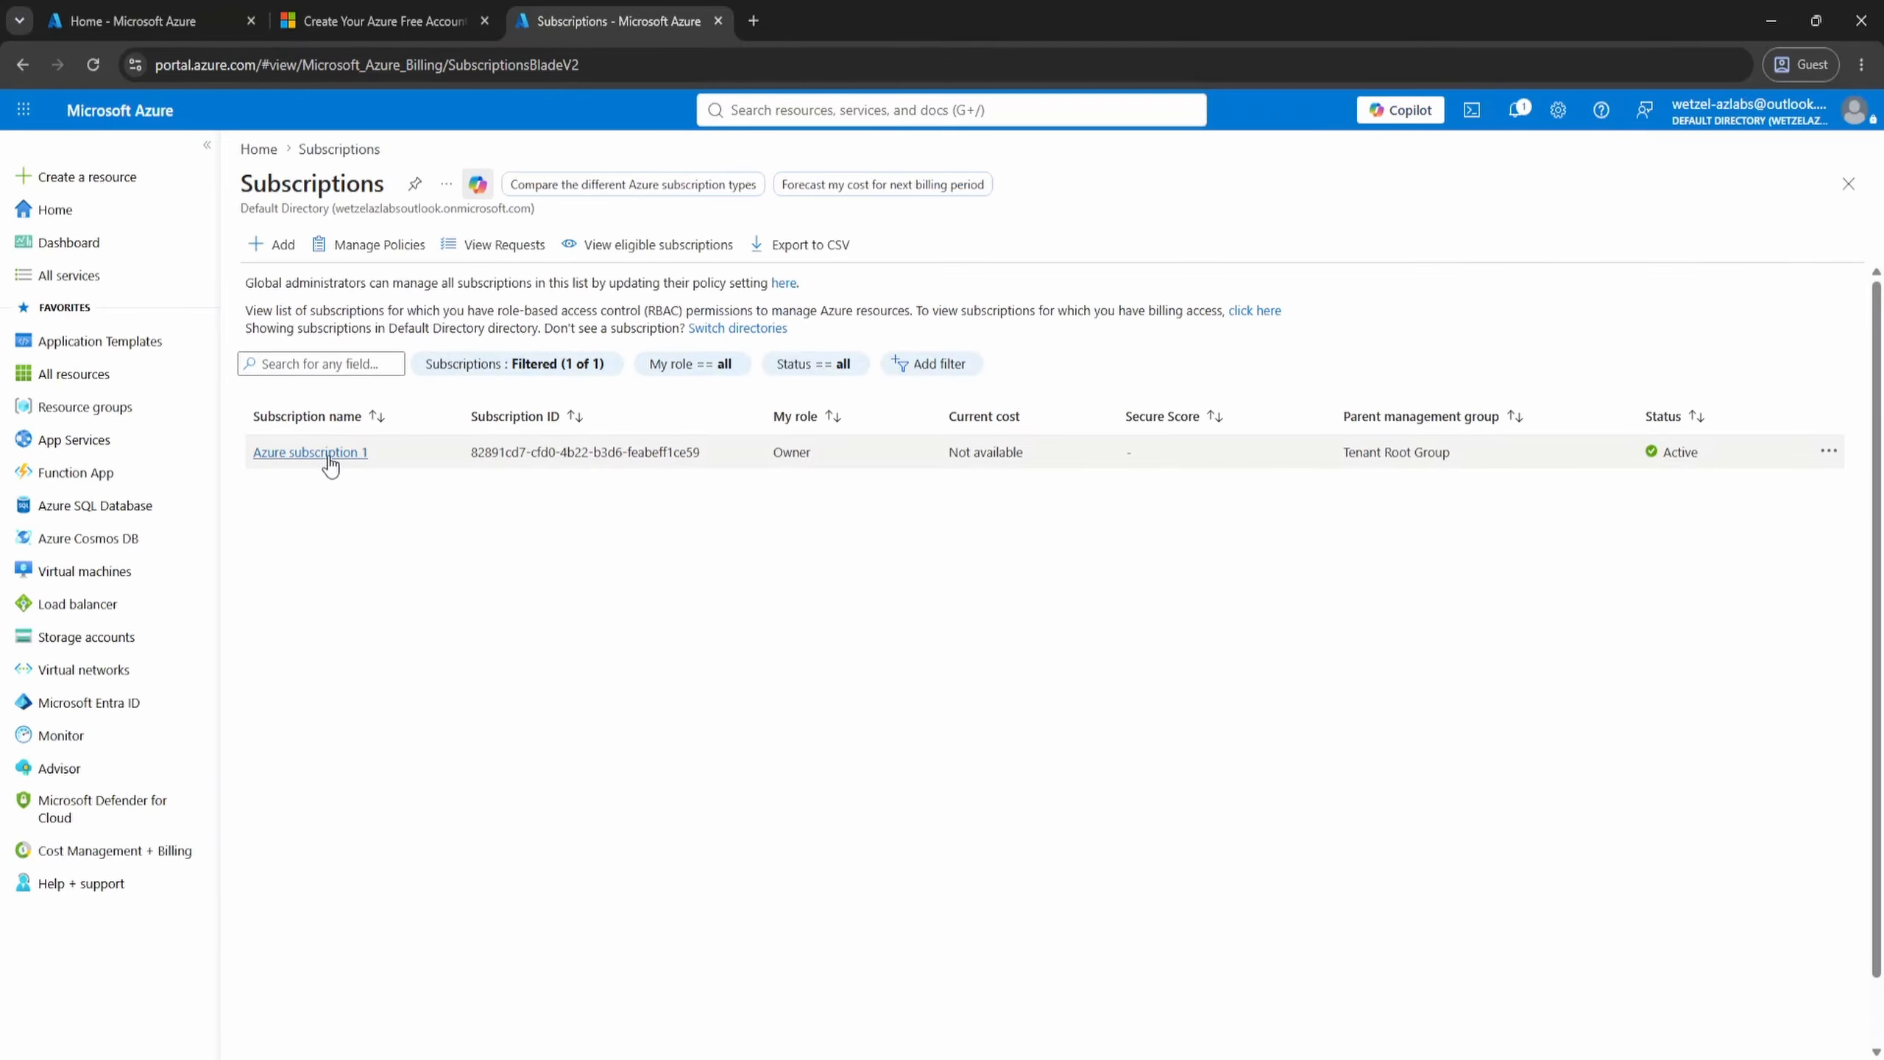
click(331, 453)
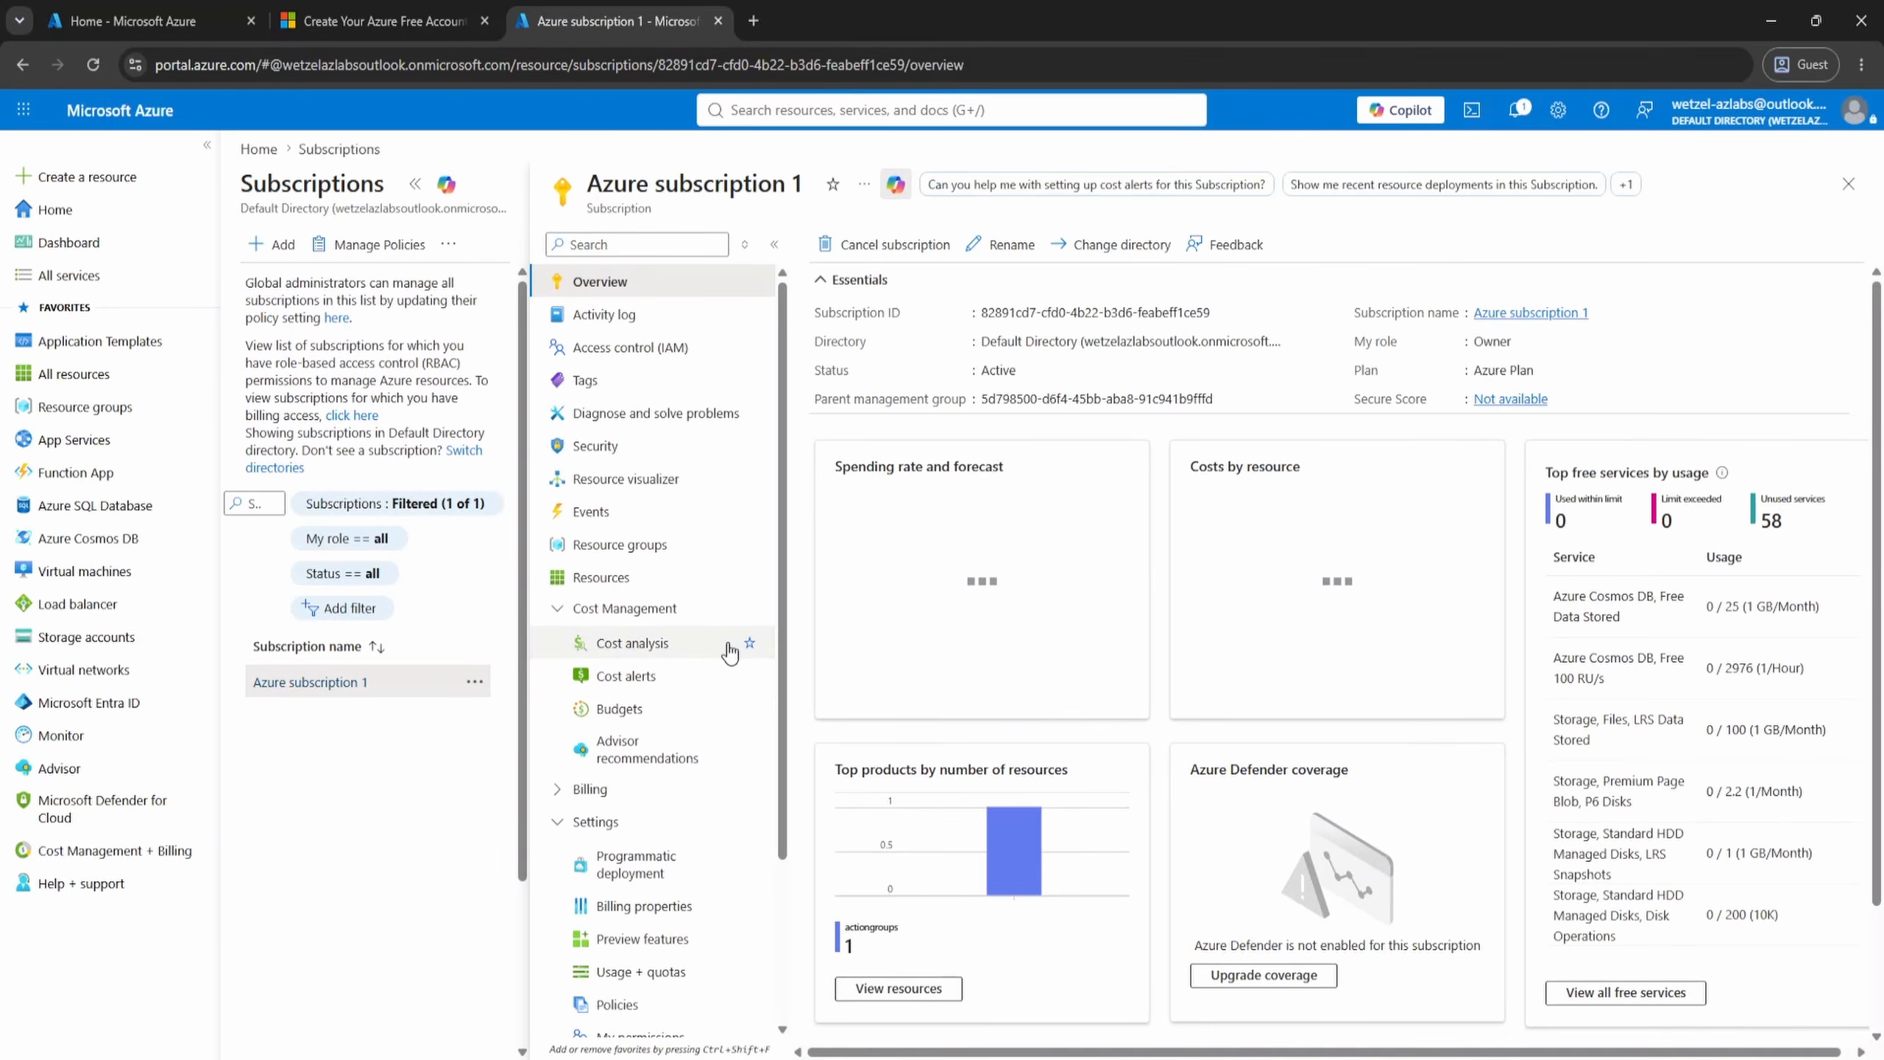
click(620, 708)
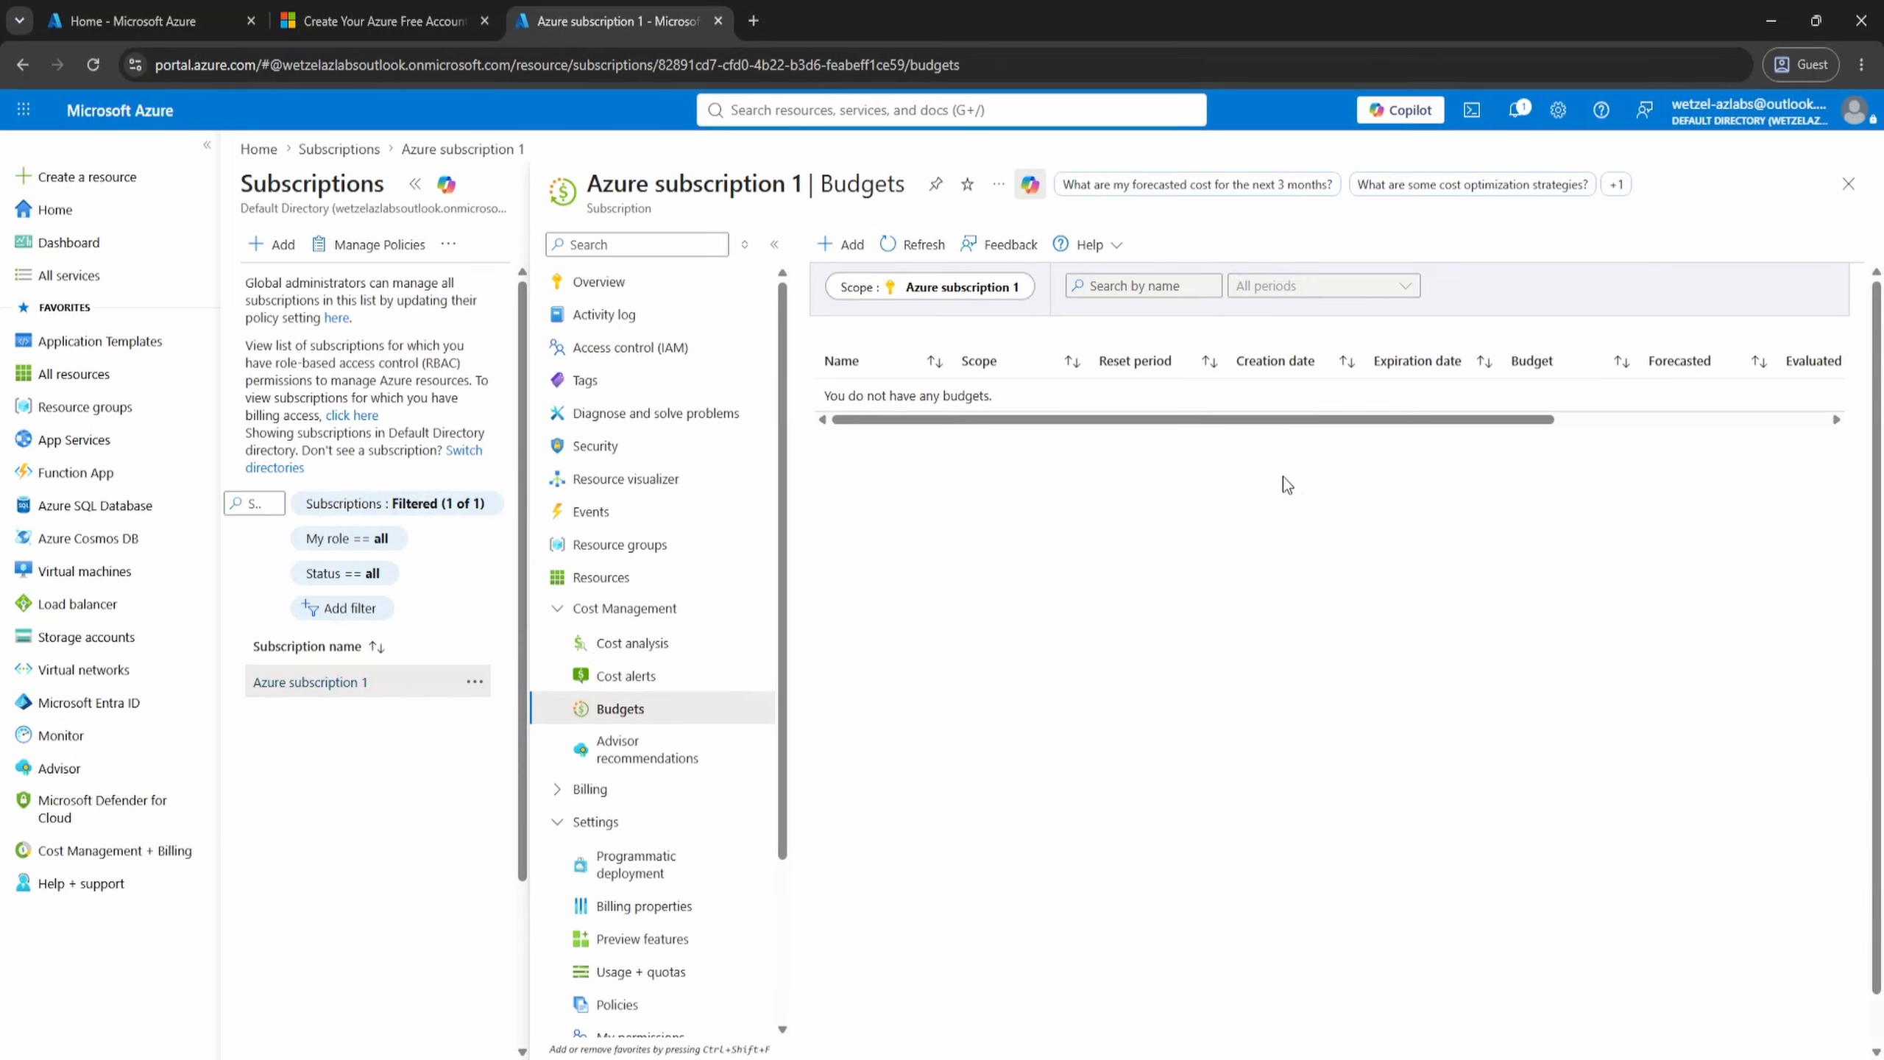
click(853, 251)
- Name the budget "Budget", set its amount to 50 and continue to the alert settings
scroll(726, 686, down, 2)
click(579, 612)
text(Budget)
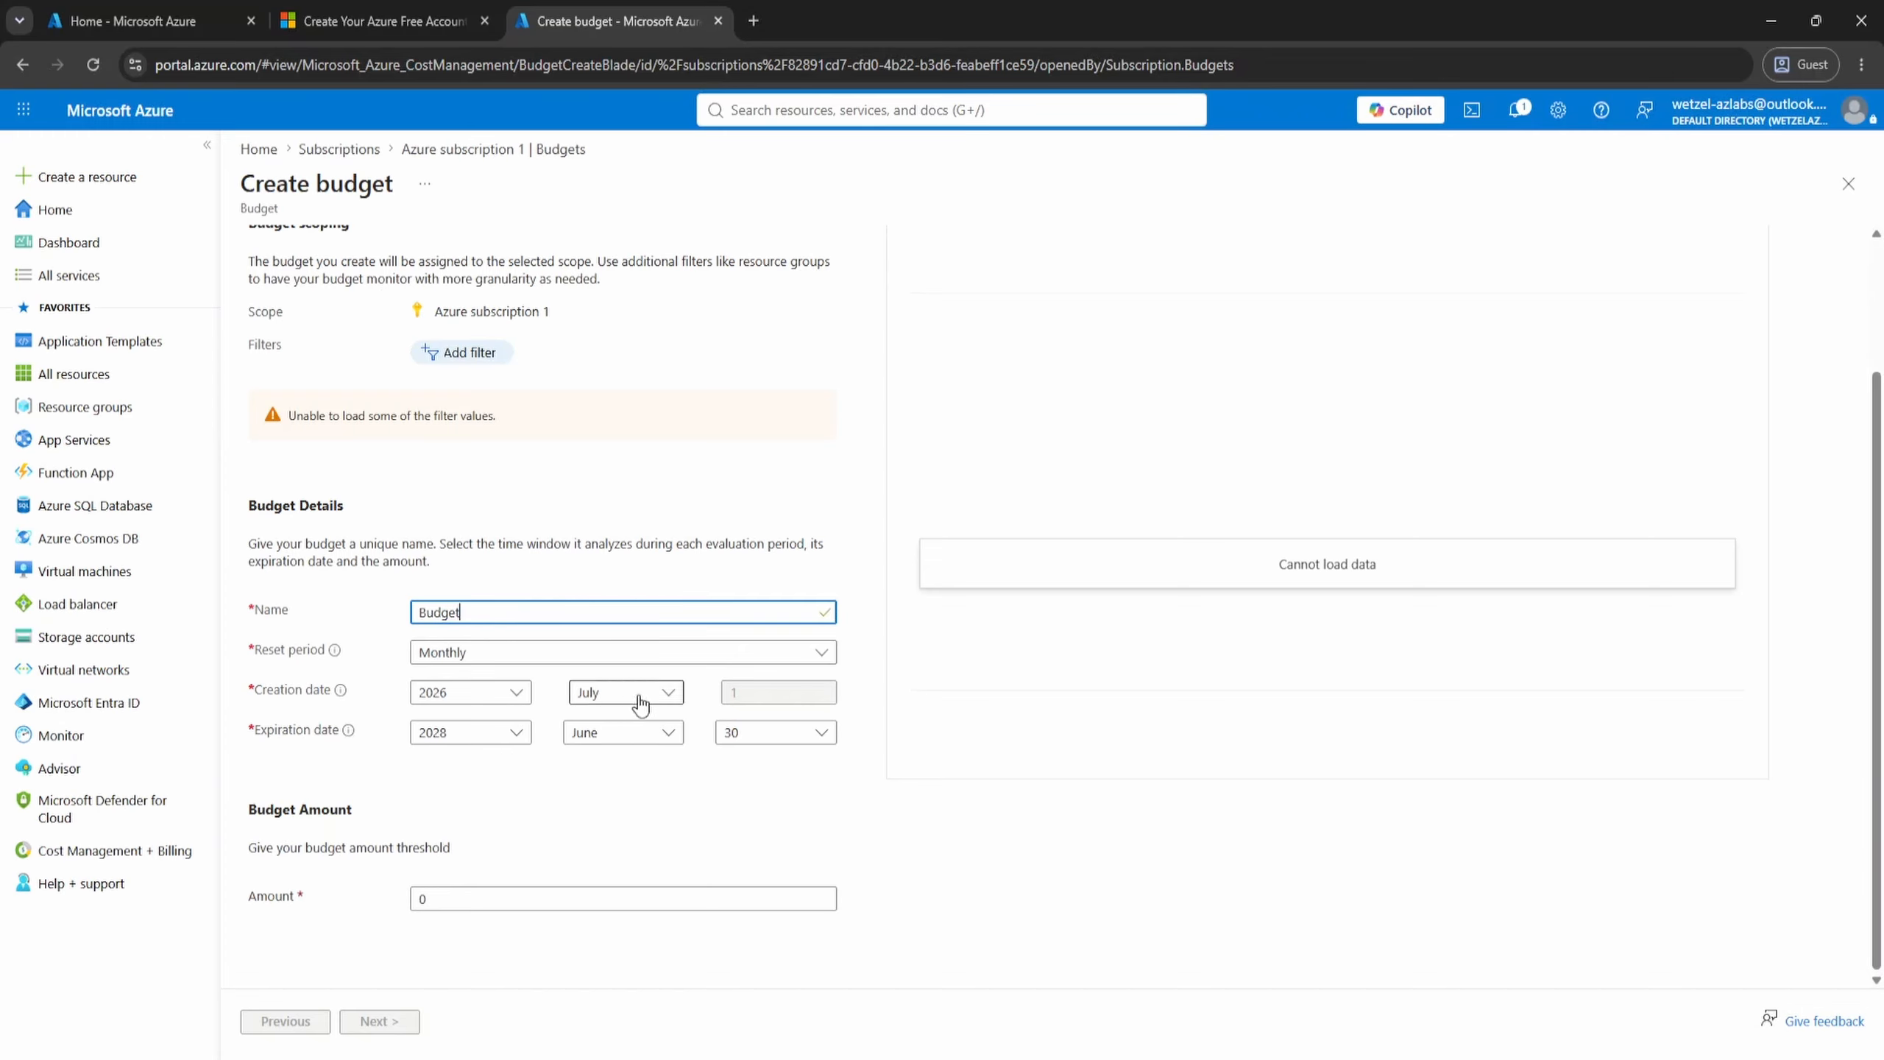
click(635, 903)
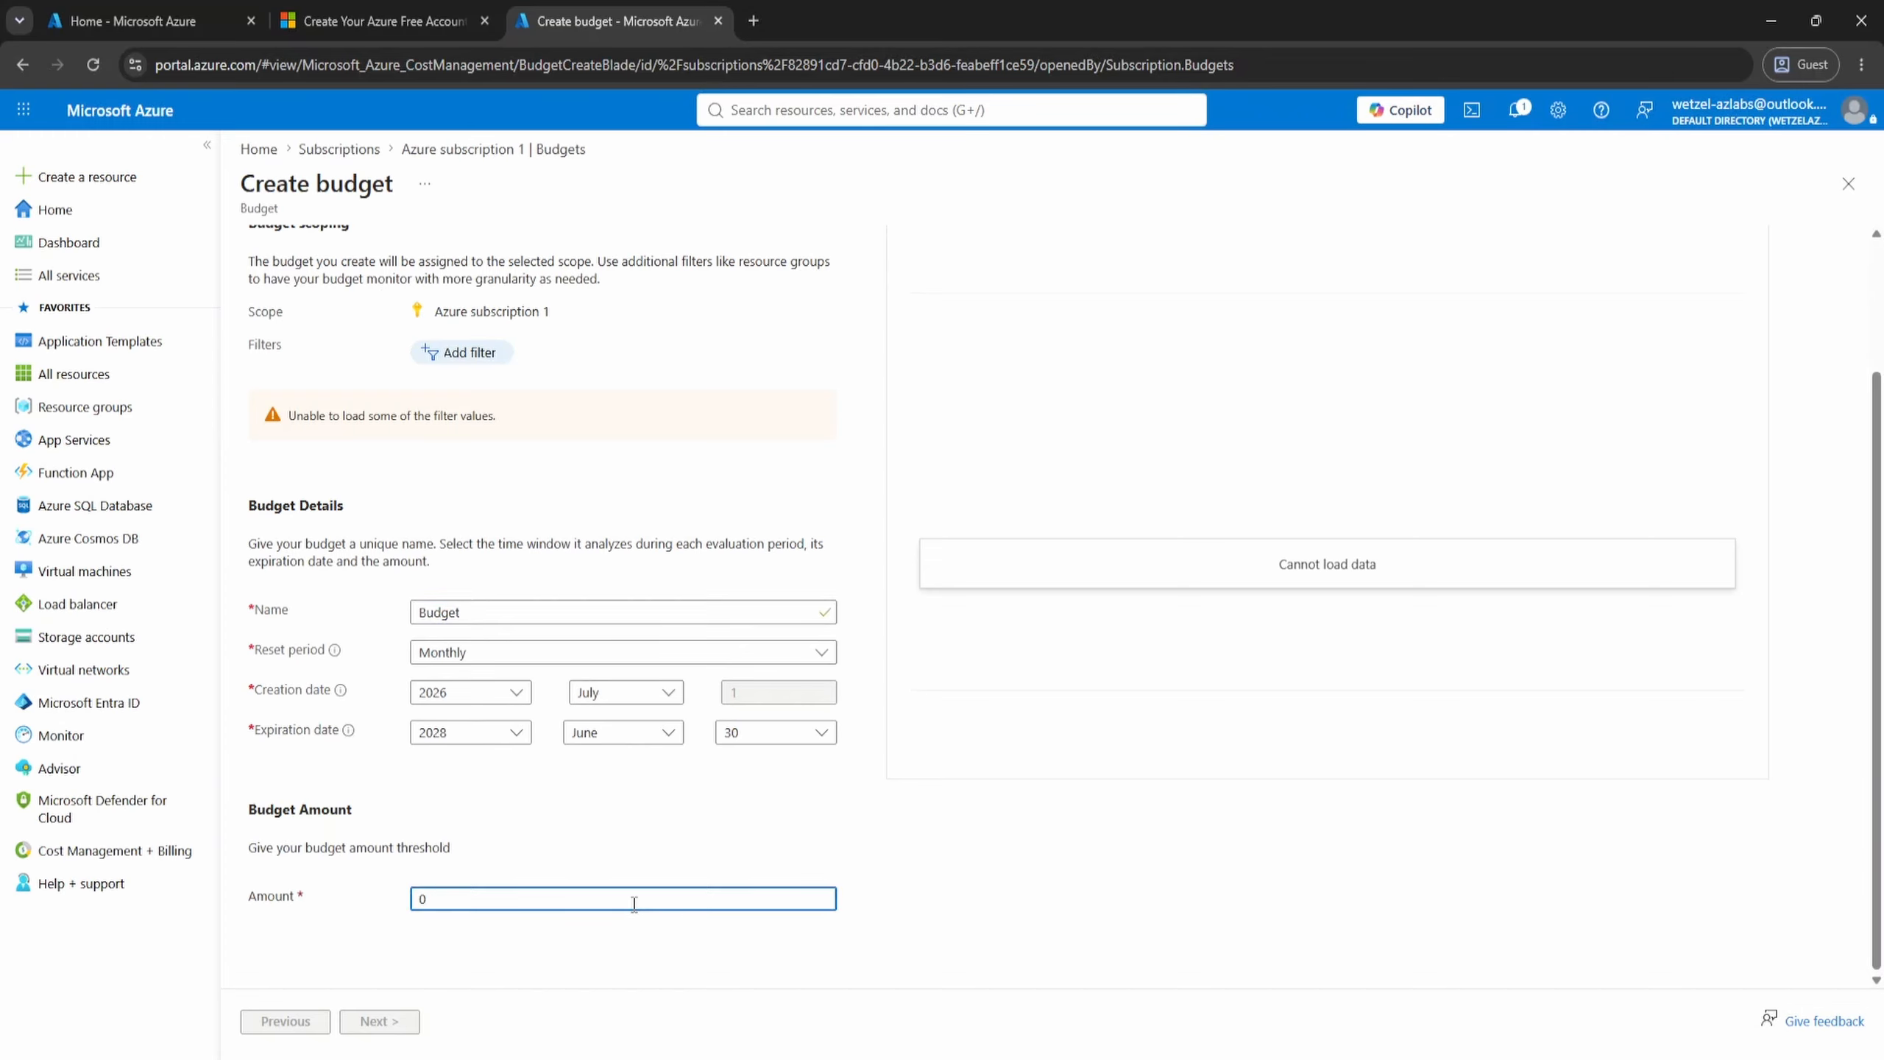
text(50)
click(379, 1021)
- Add an actual cost alert condition at 100% of the budget that uses the "Text me about the budget" action group
click(324, 475)
click(315, 507)
click(435, 474)
text(100)
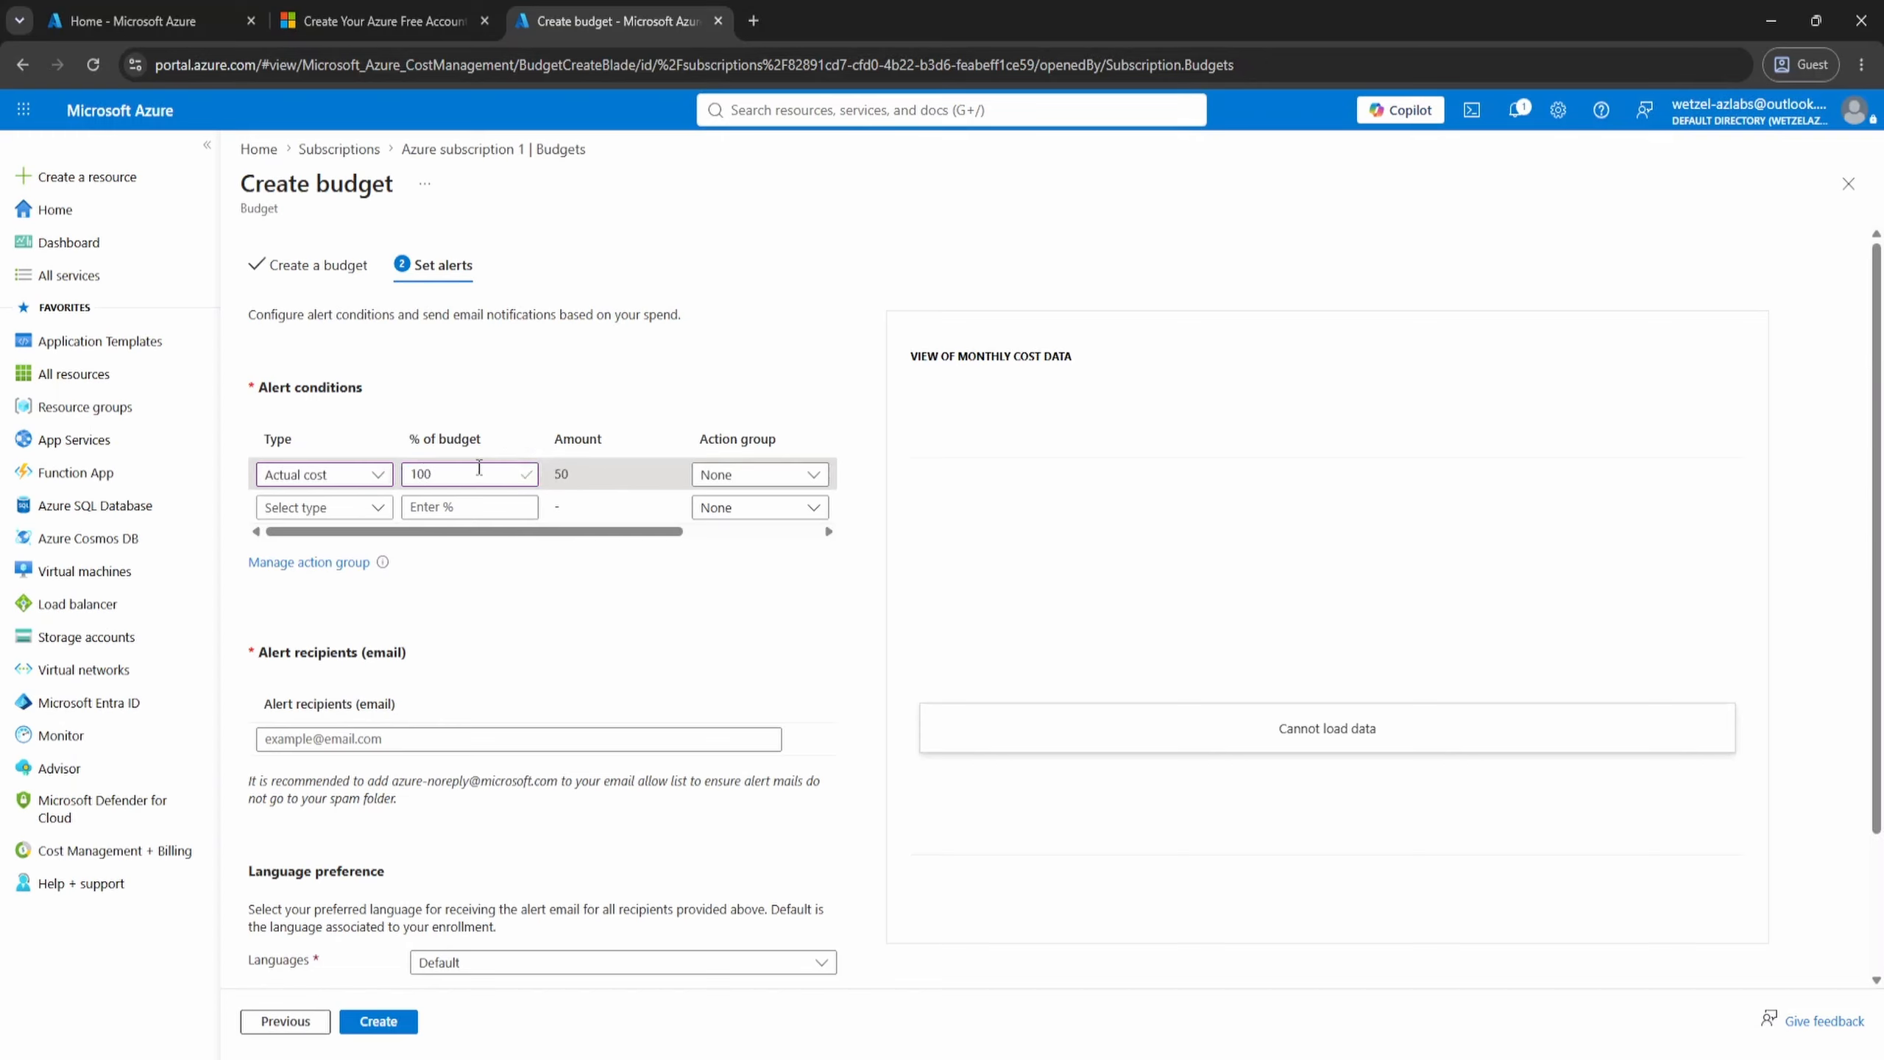
click(760, 475)
click(761, 528)
- Enter the alert recipient's e-mail address, set the alert language to English (United States) and create the budget
click(629, 739)
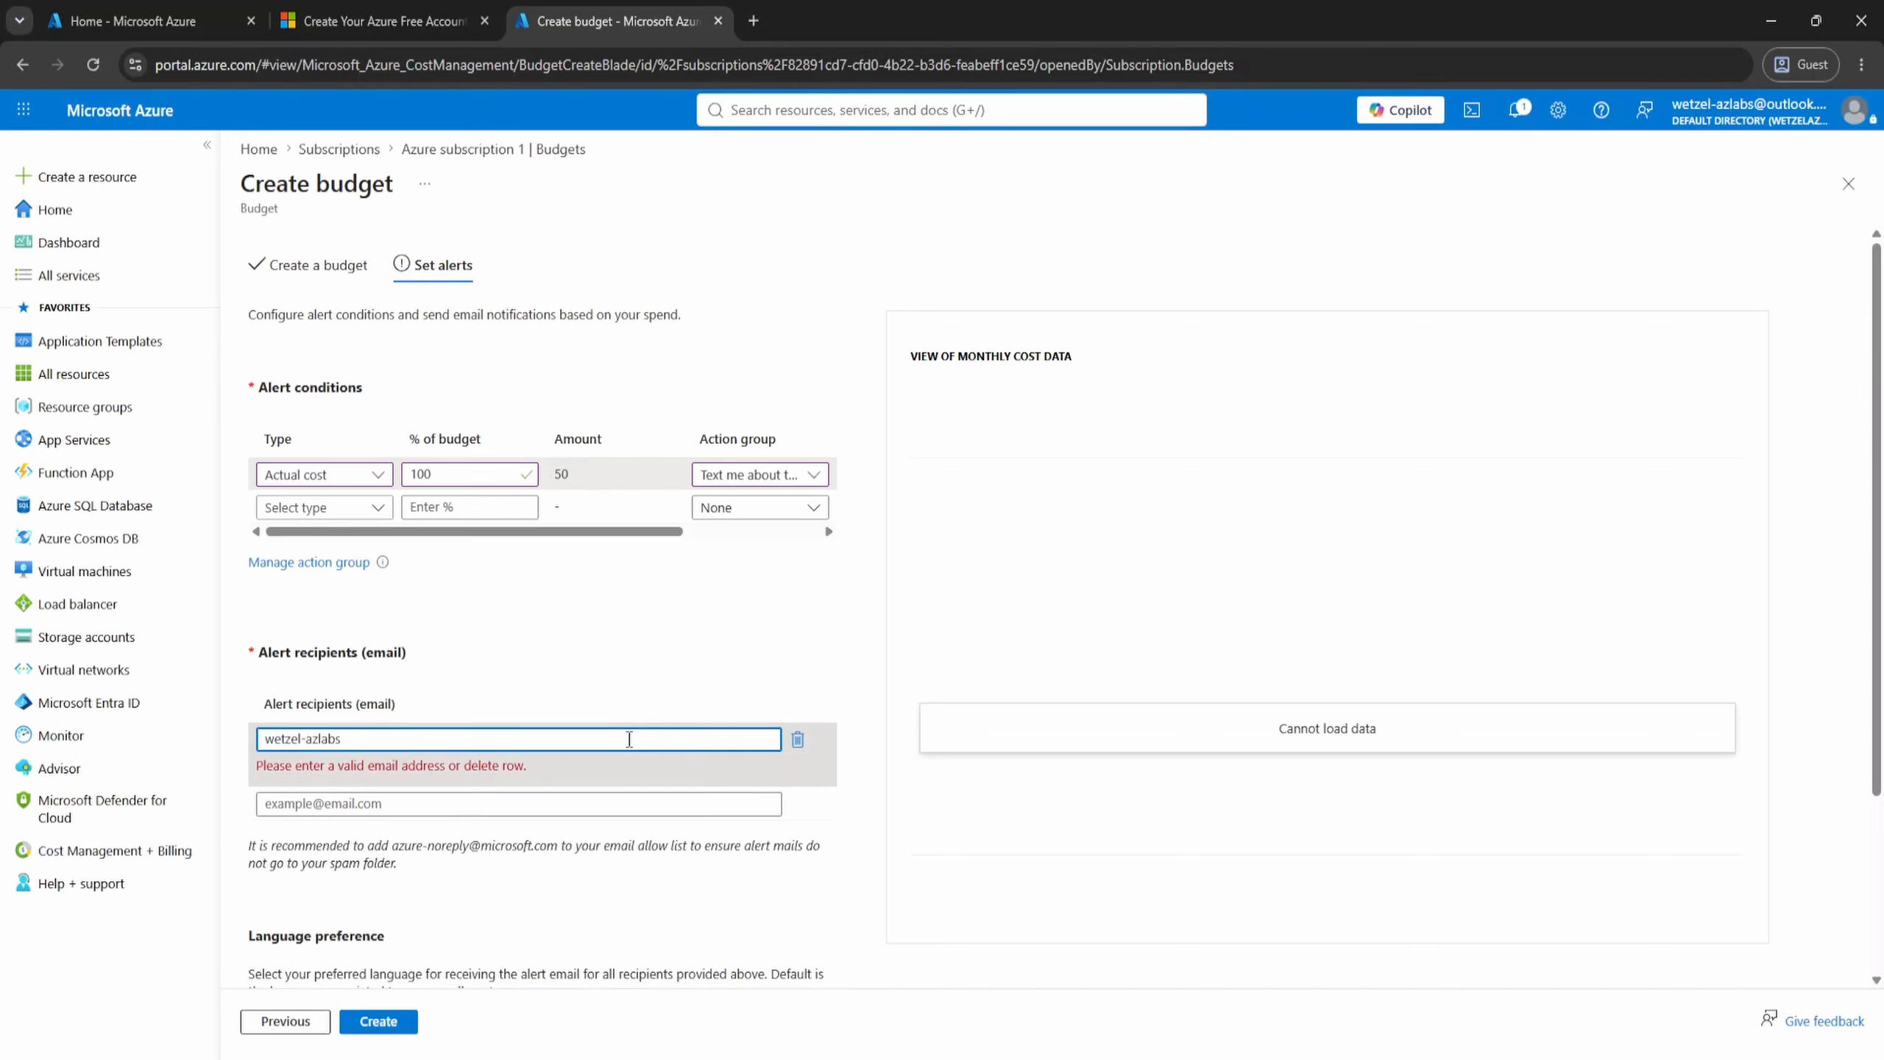
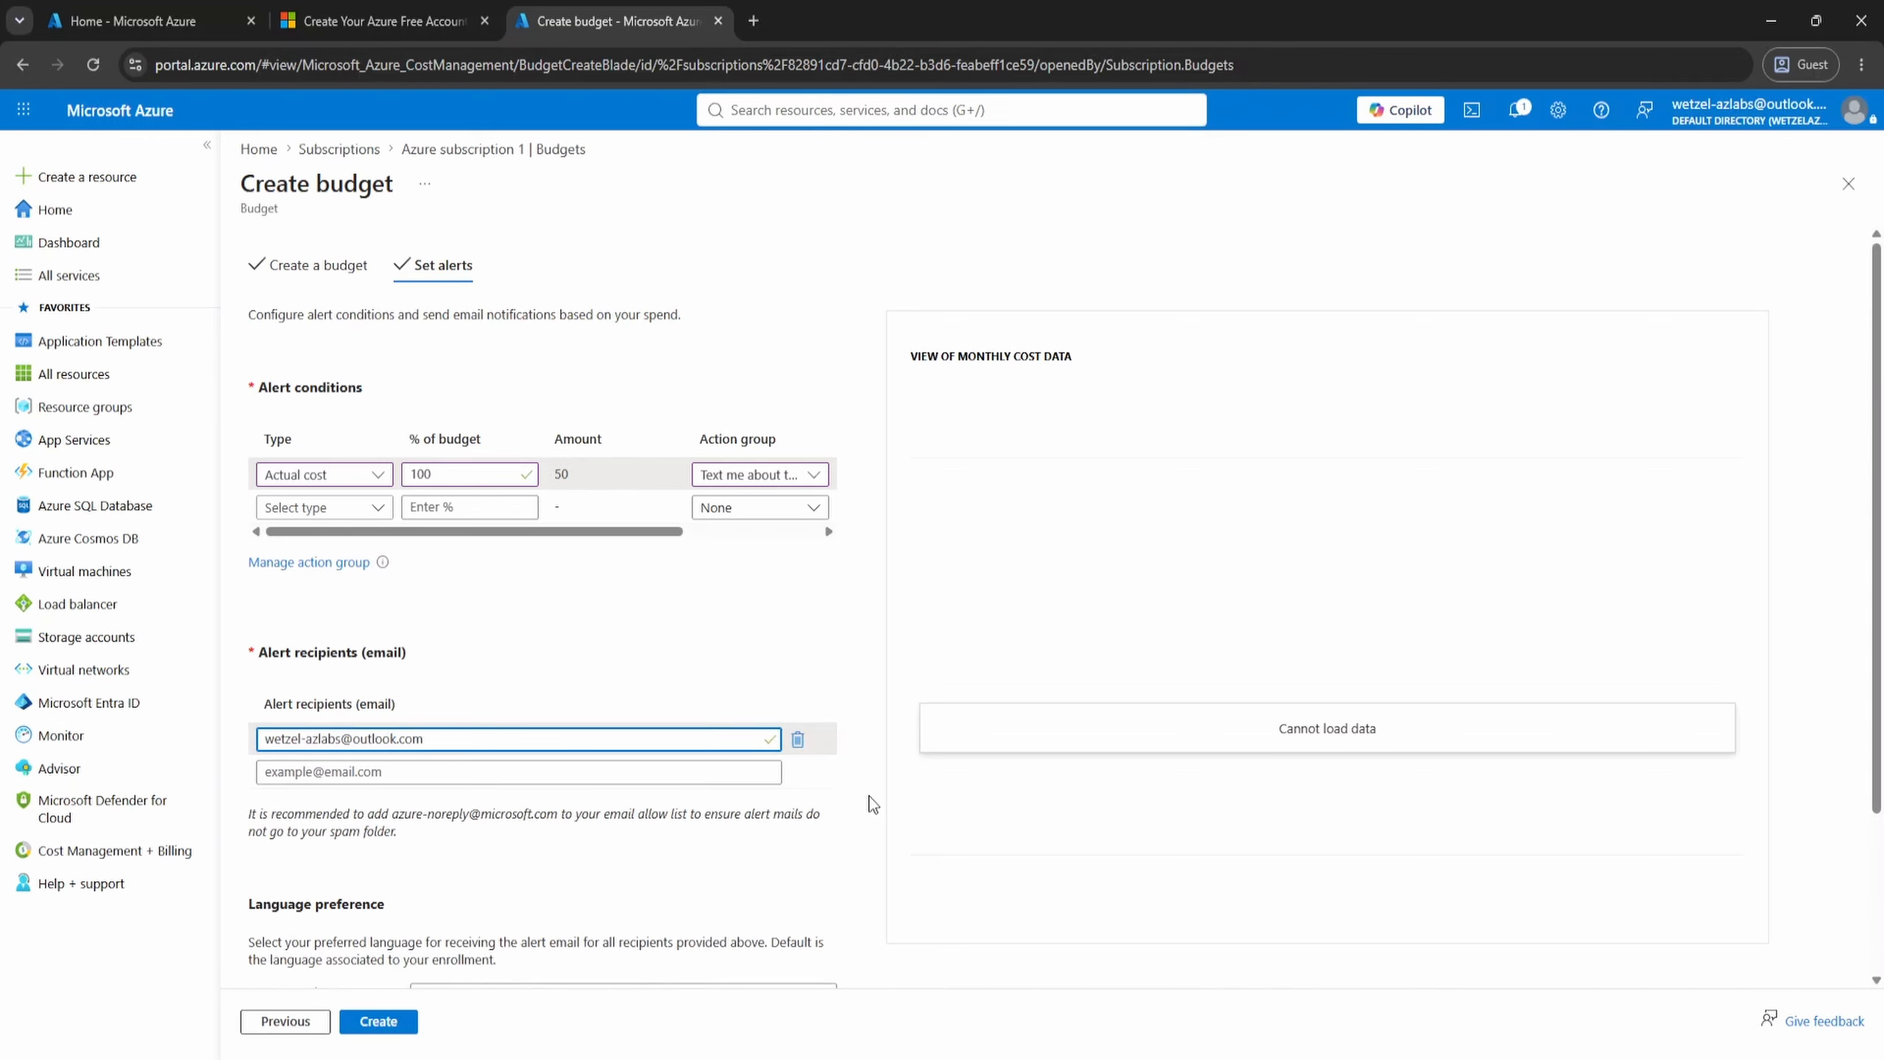
scroll(870, 799, down, 2)
click(756, 893)
click(594, 421)
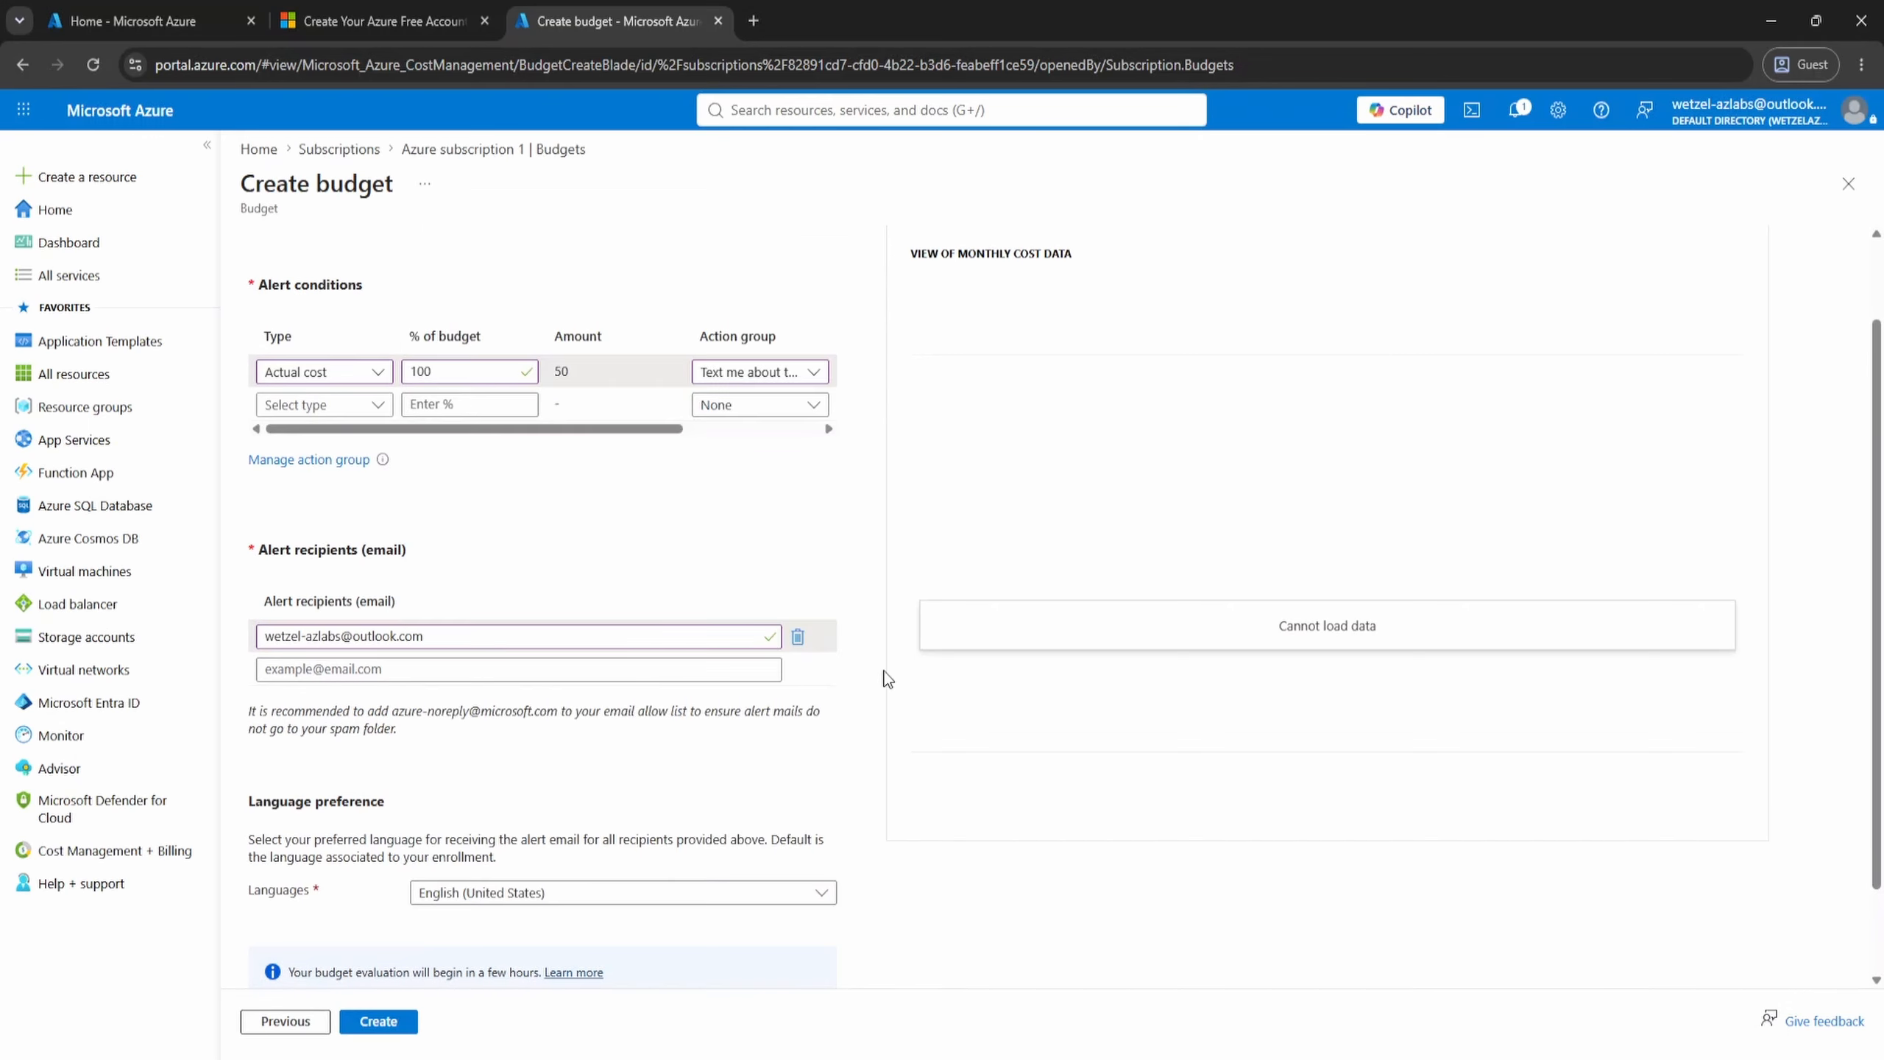
click(378, 1021)
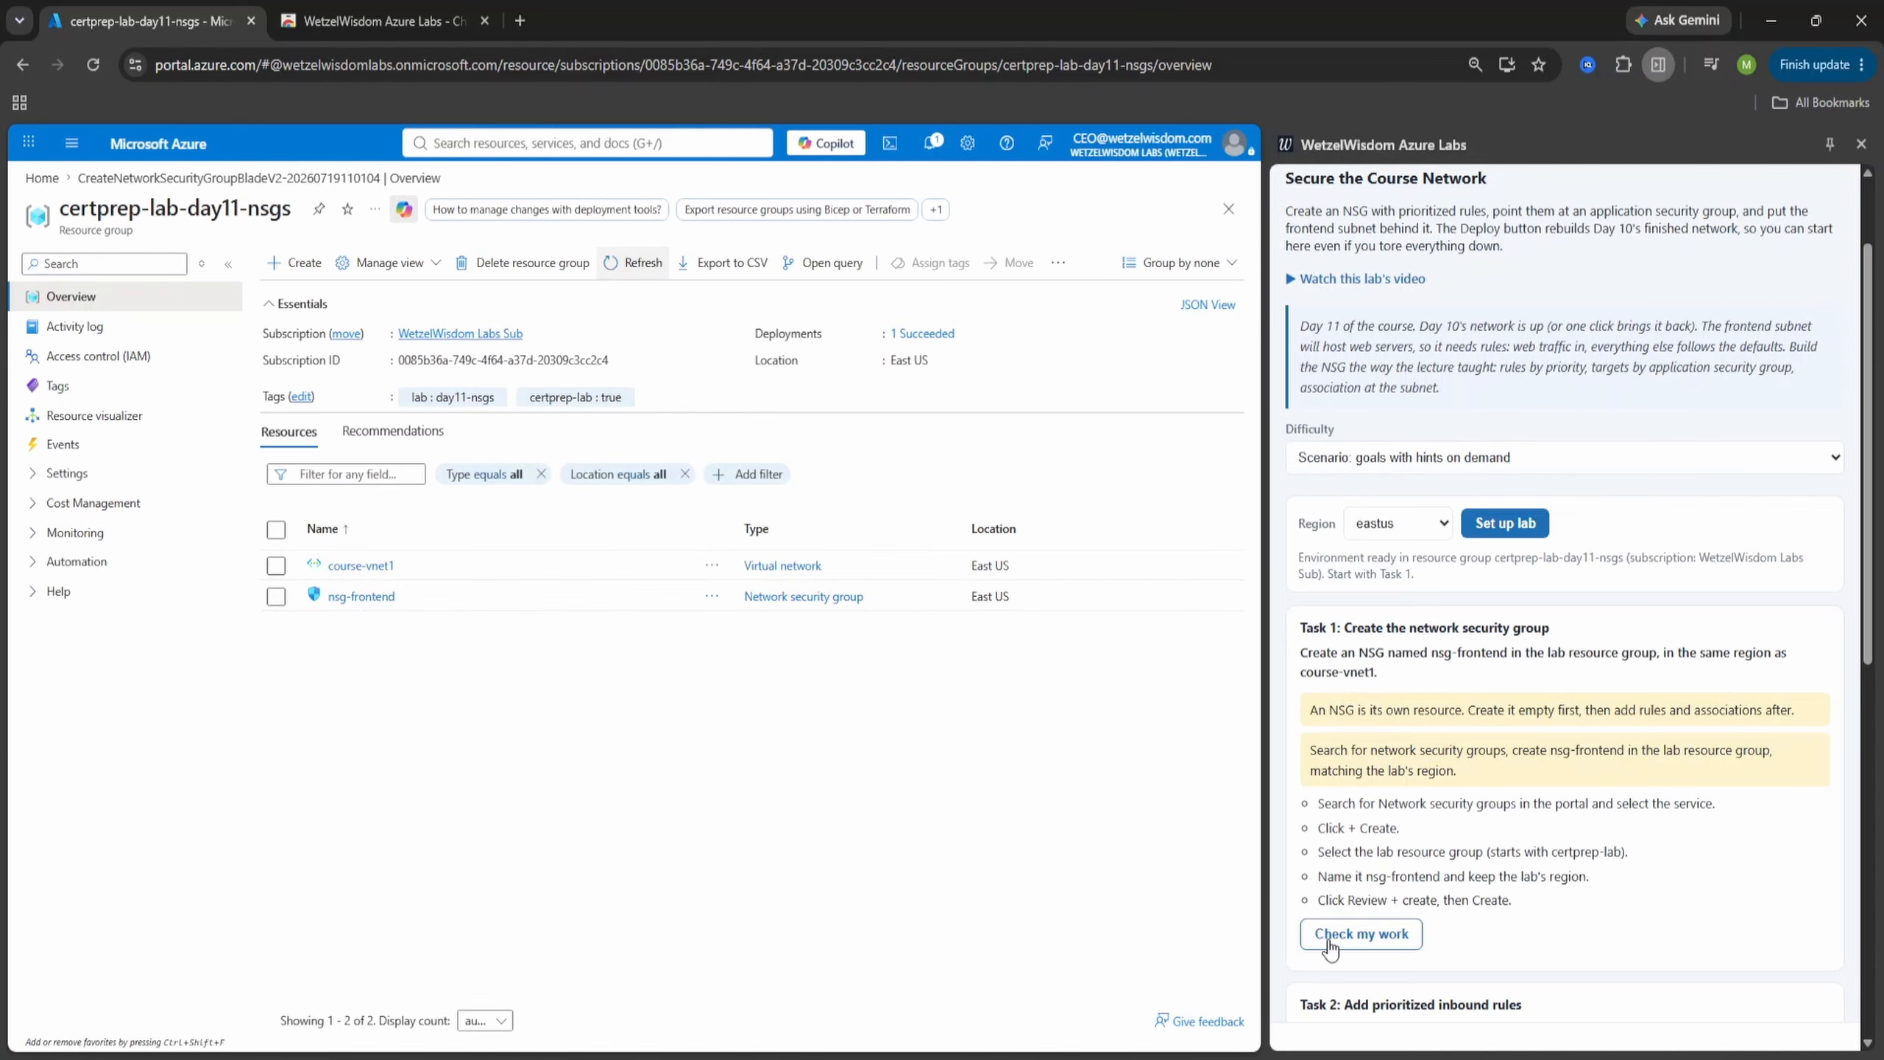
- In WetzelWisdom Azure Labs, check Task 1 of the Secure the Course Network lab and clean up the lab resources
click(1344, 945)
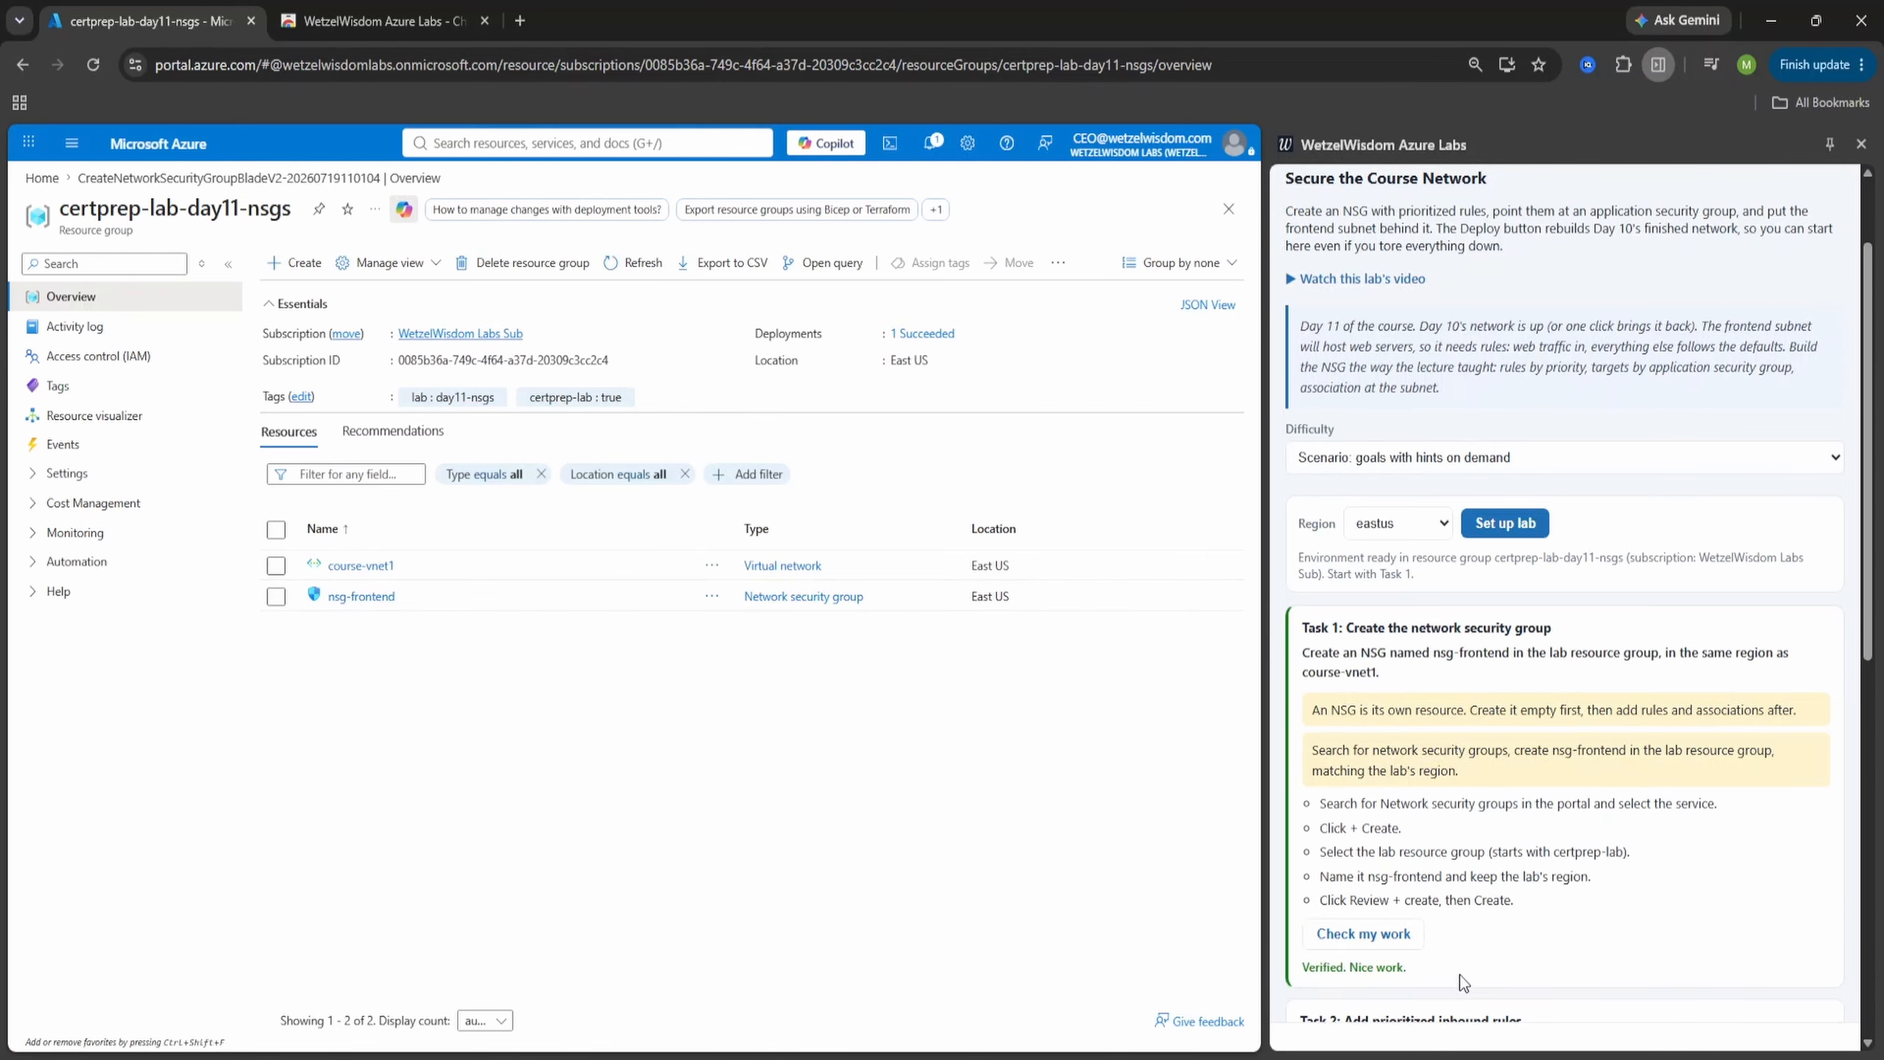
scroll(1505, 883, down, 10)
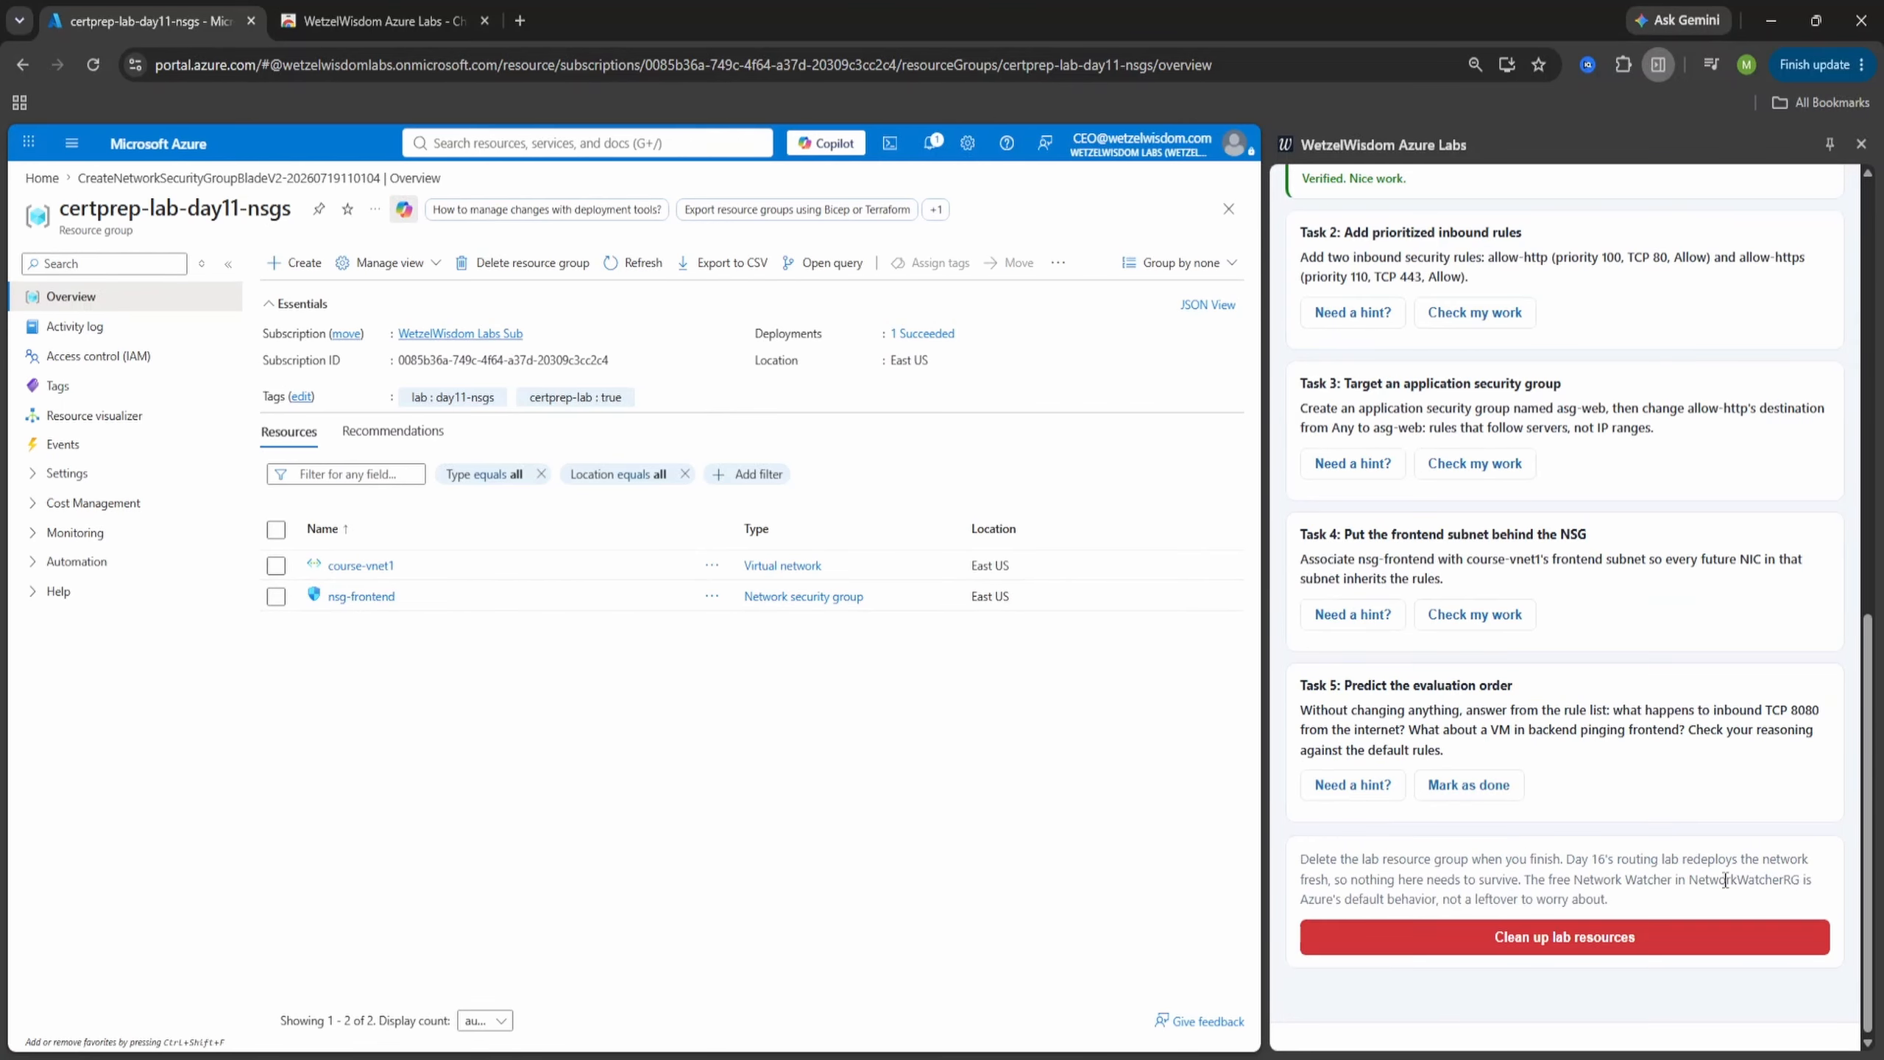
click(1699, 942)
click(1617, 956)
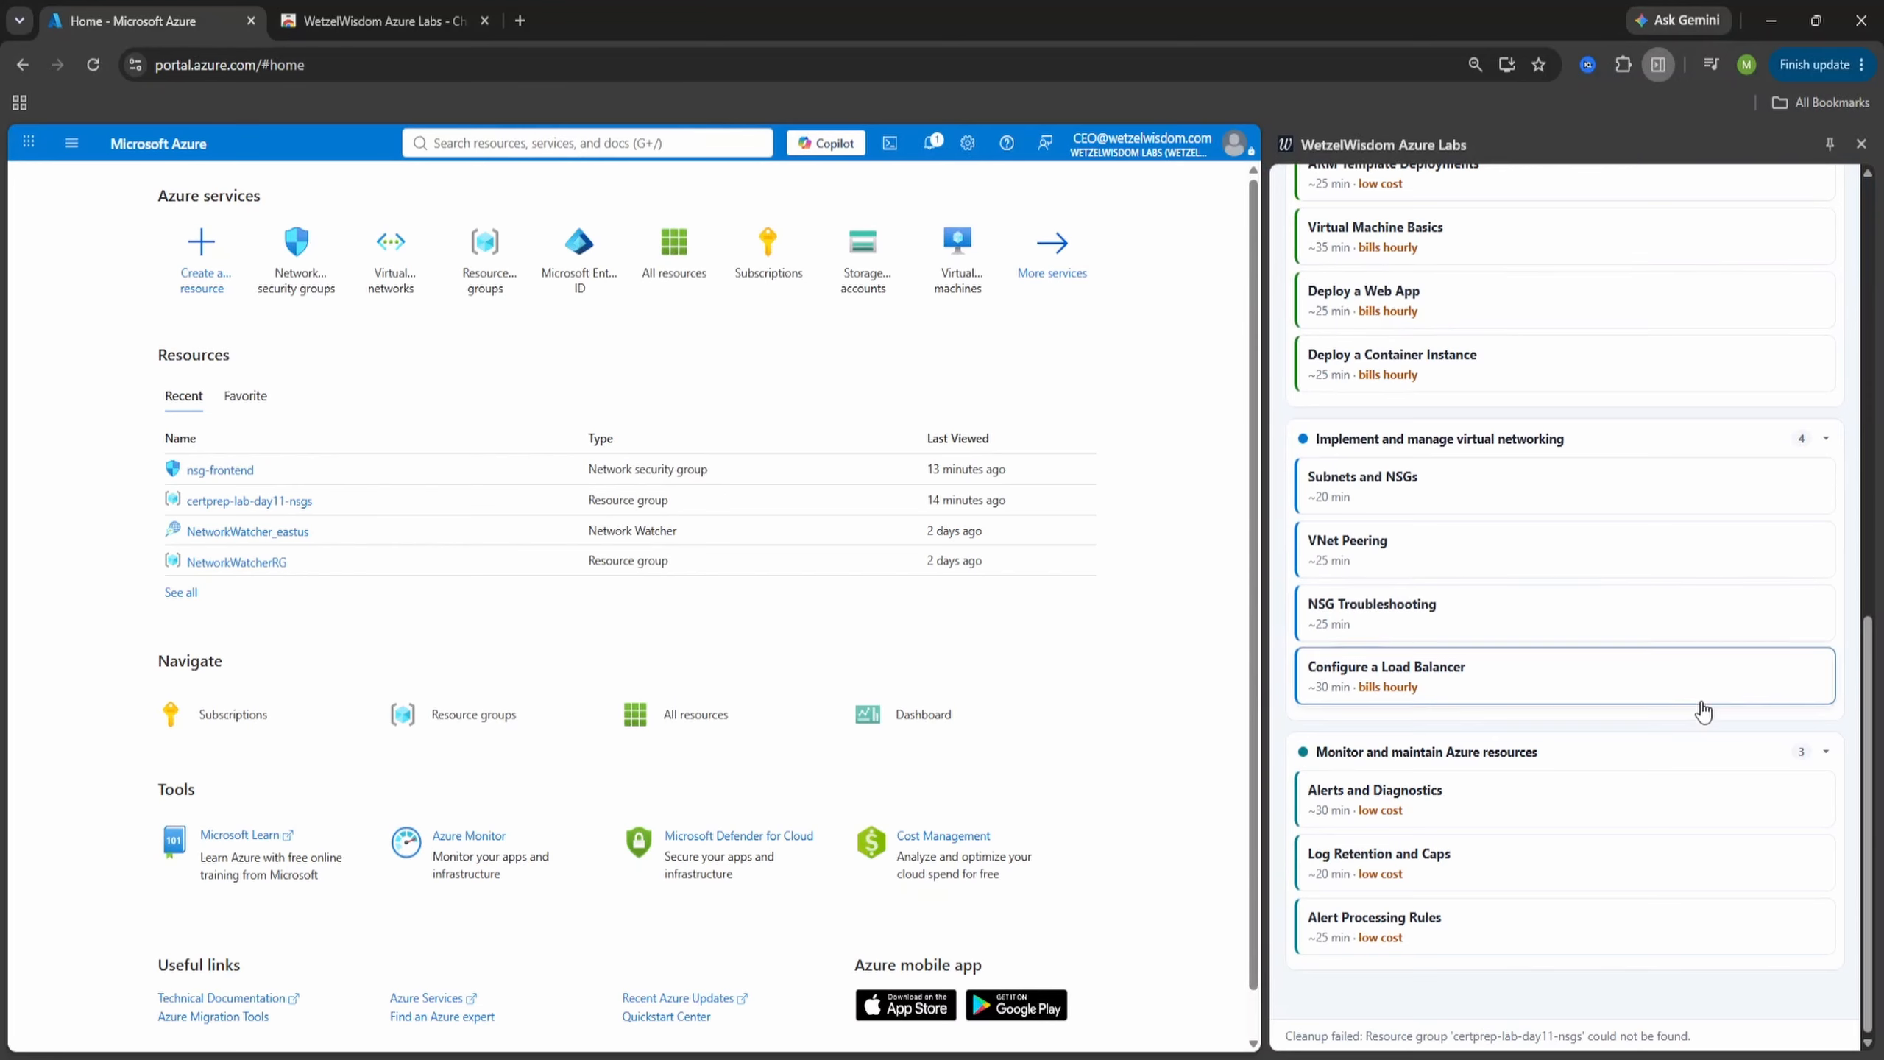
scroll(1699, 707, up, 8)
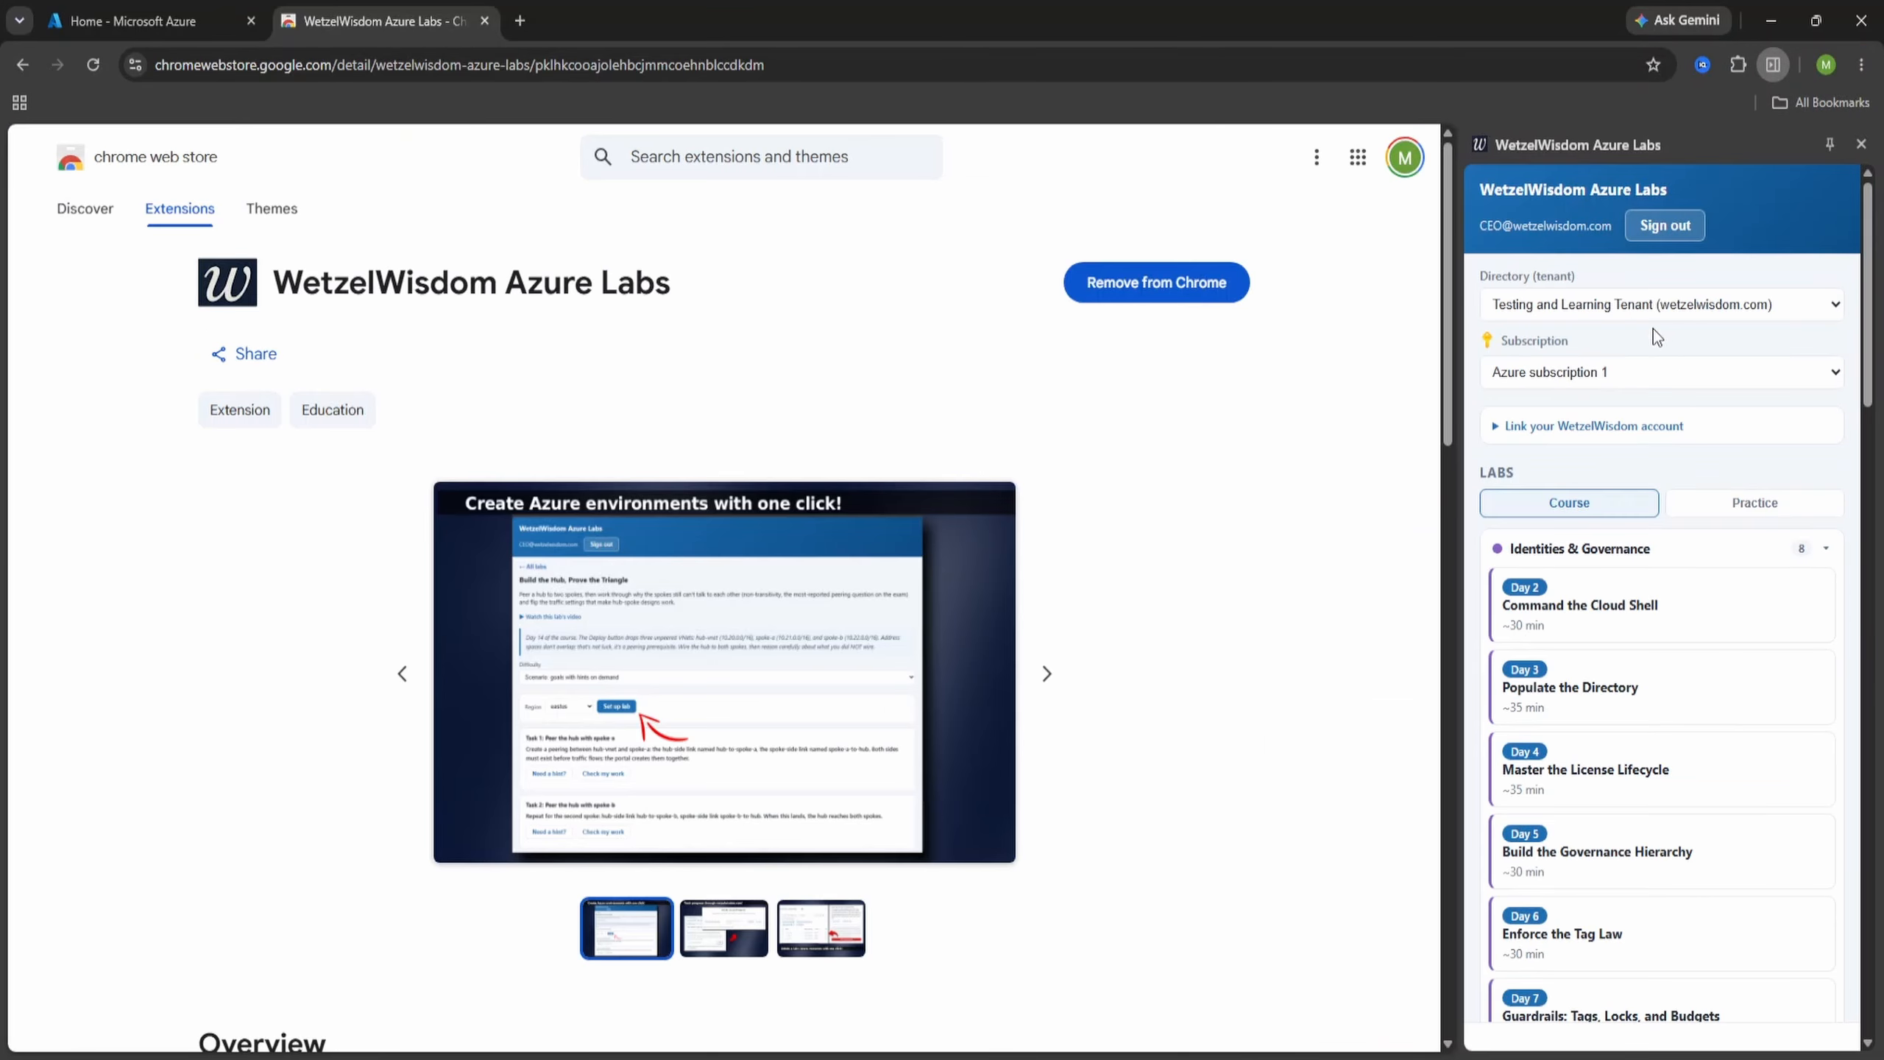